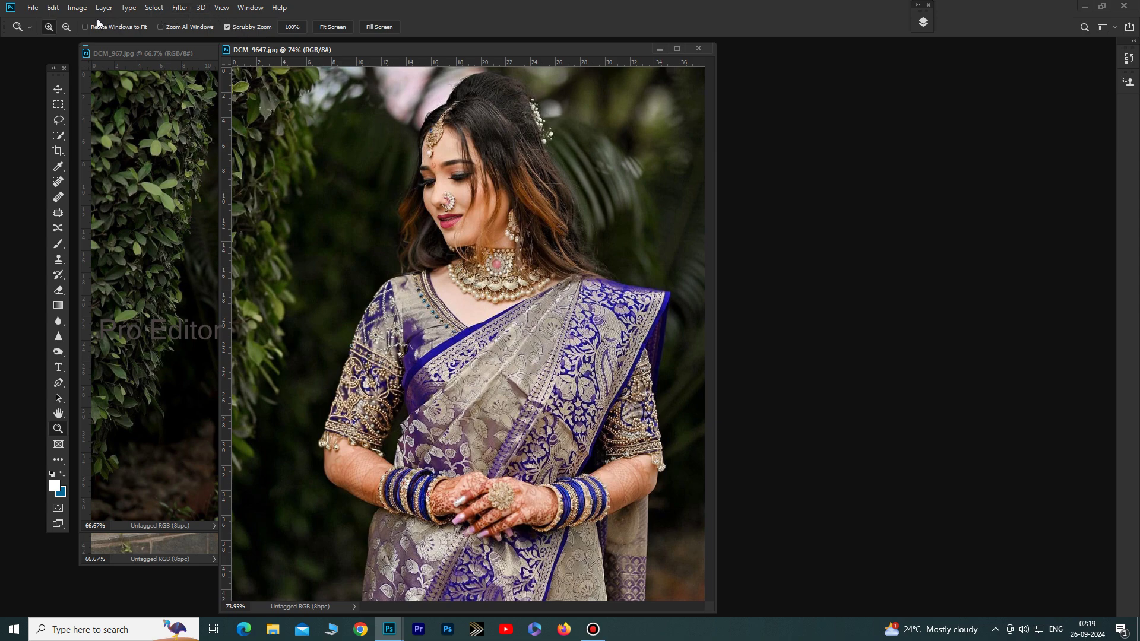
# - Apply an automatic image correction to DCM_9647.jpg, and a Curves adjustment using the Enhance Brightness and Contrast algorithm
pyautogui.click(77, 8)
pyautogui.click(102, 70)
pyautogui.hotkey('ctrl', 'm')
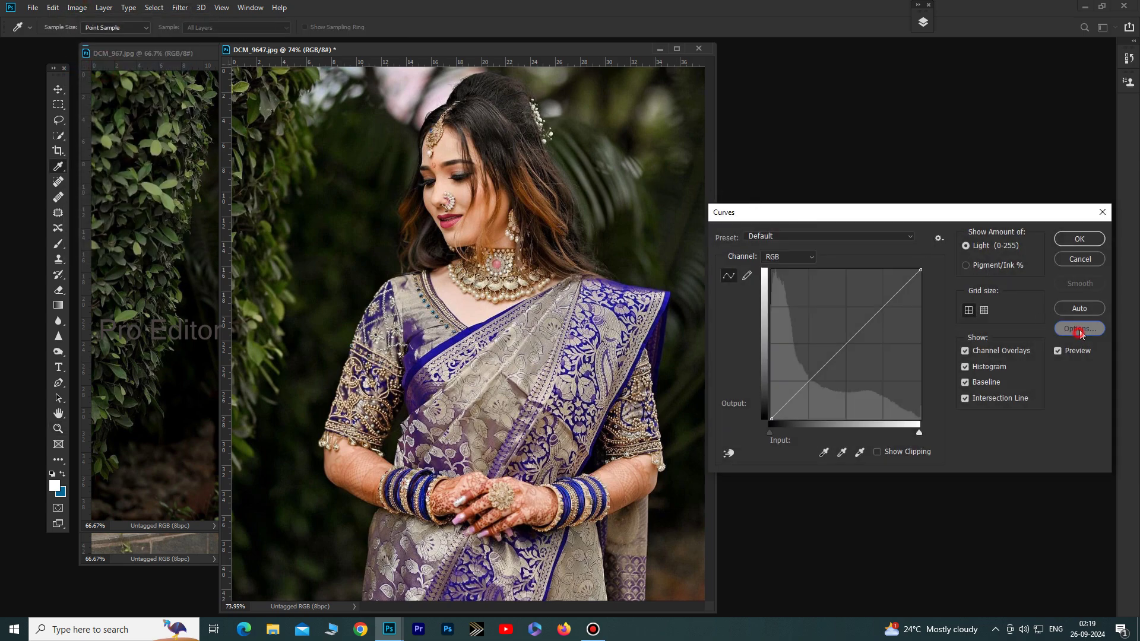
pyautogui.click(1078, 329)
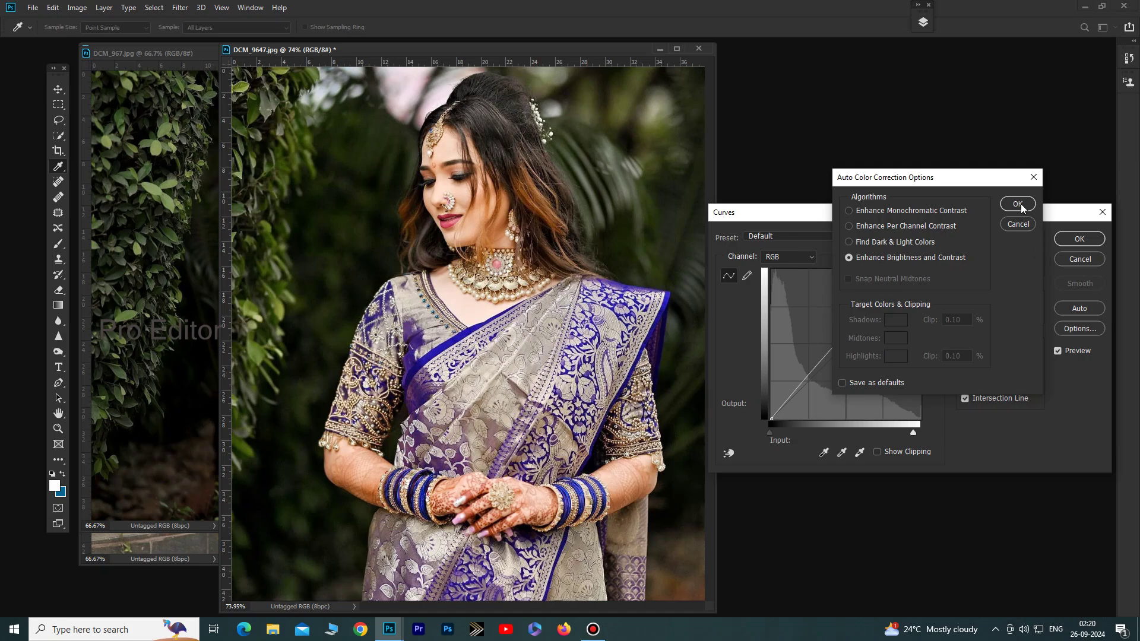
pyautogui.click(1017, 205)
pyautogui.click(1080, 239)
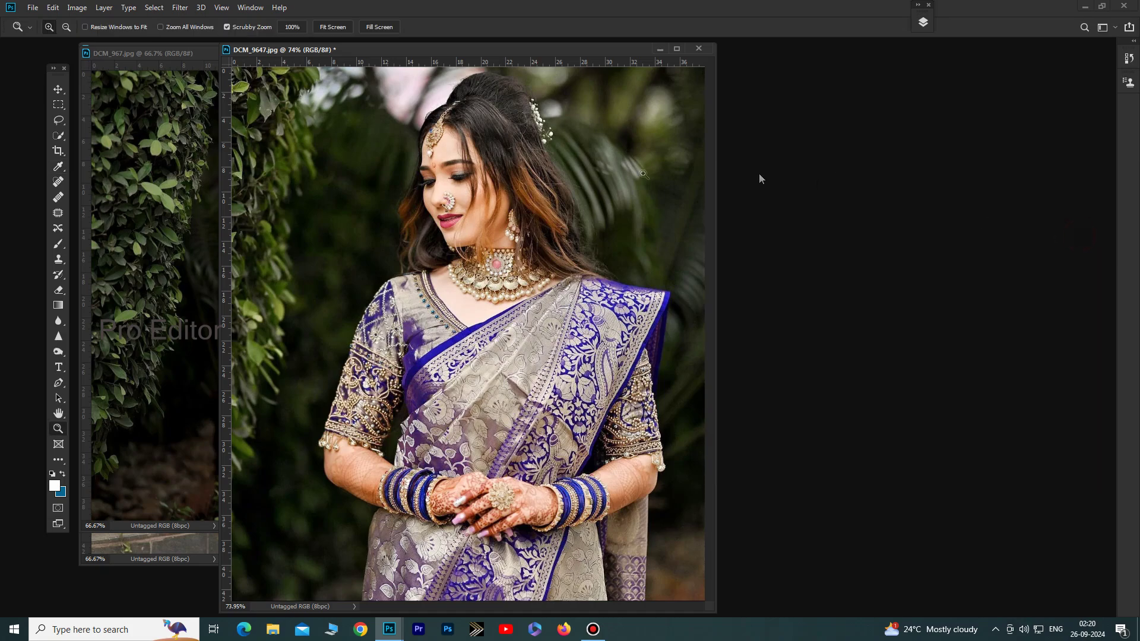
# - Open DCM_9647.jpg in the Camera Raw Filter
pyautogui.click(183, 8)
pyautogui.click(202, 73)
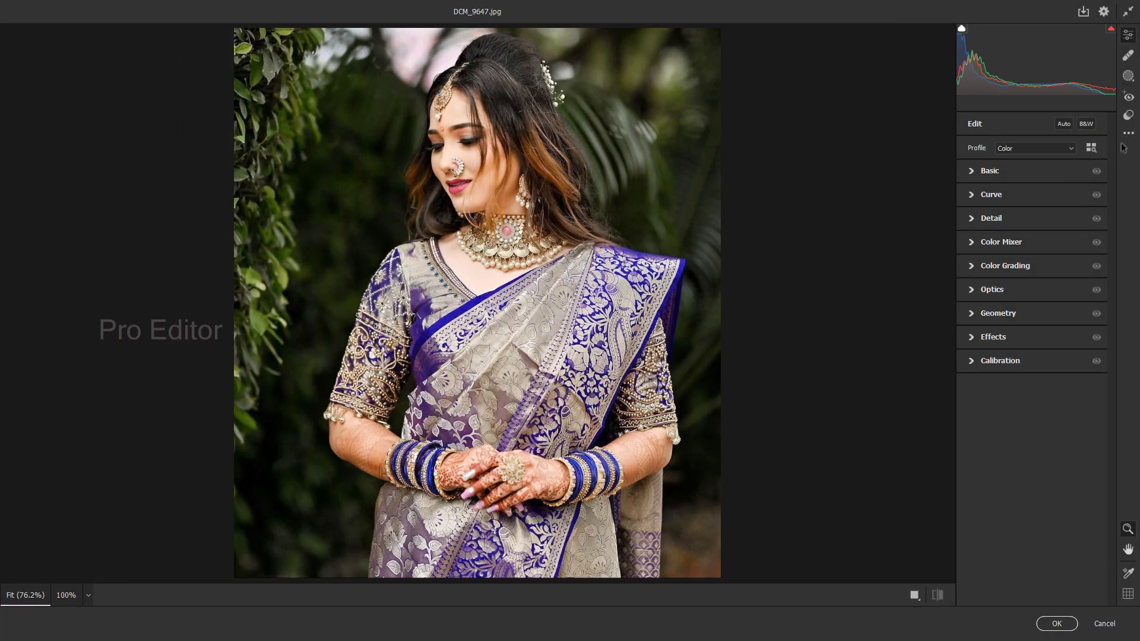
# - Load the GREEN.xmp settings file from the Desktop onto the photo
pyautogui.click(1127, 133)
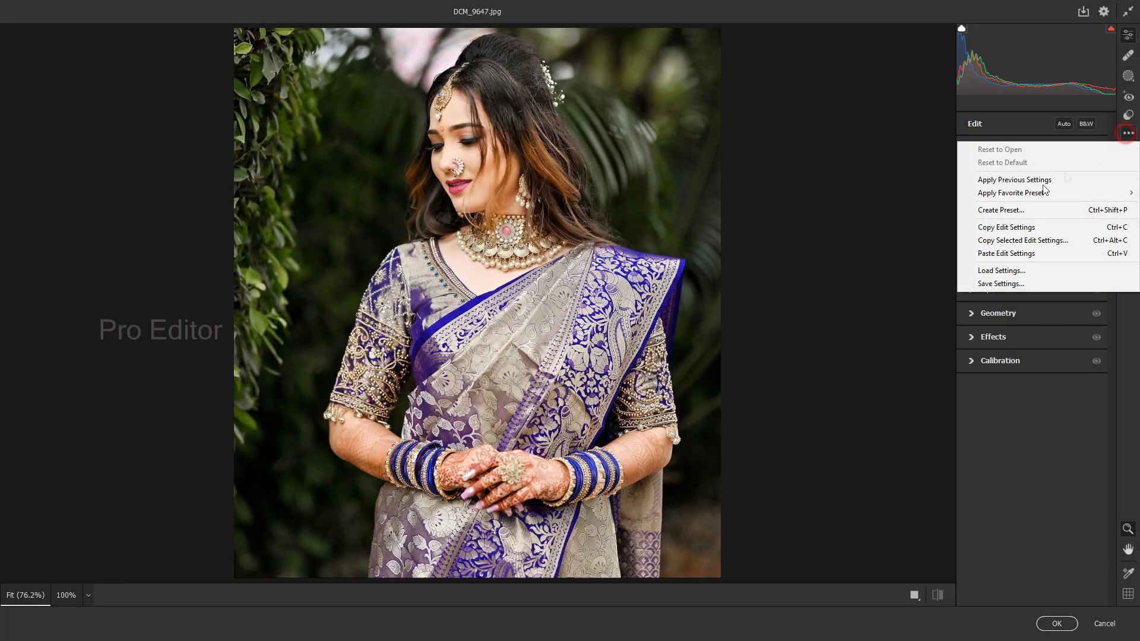
pyautogui.click(1005, 271)
pyautogui.click(398, 99)
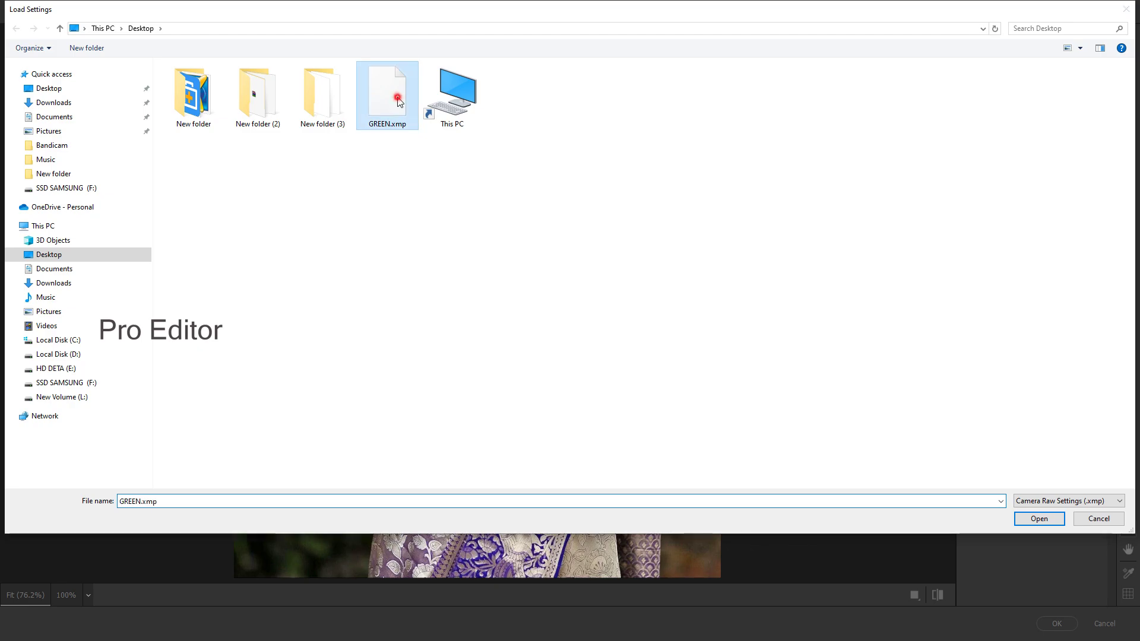
pyautogui.doubleClick(398, 100)
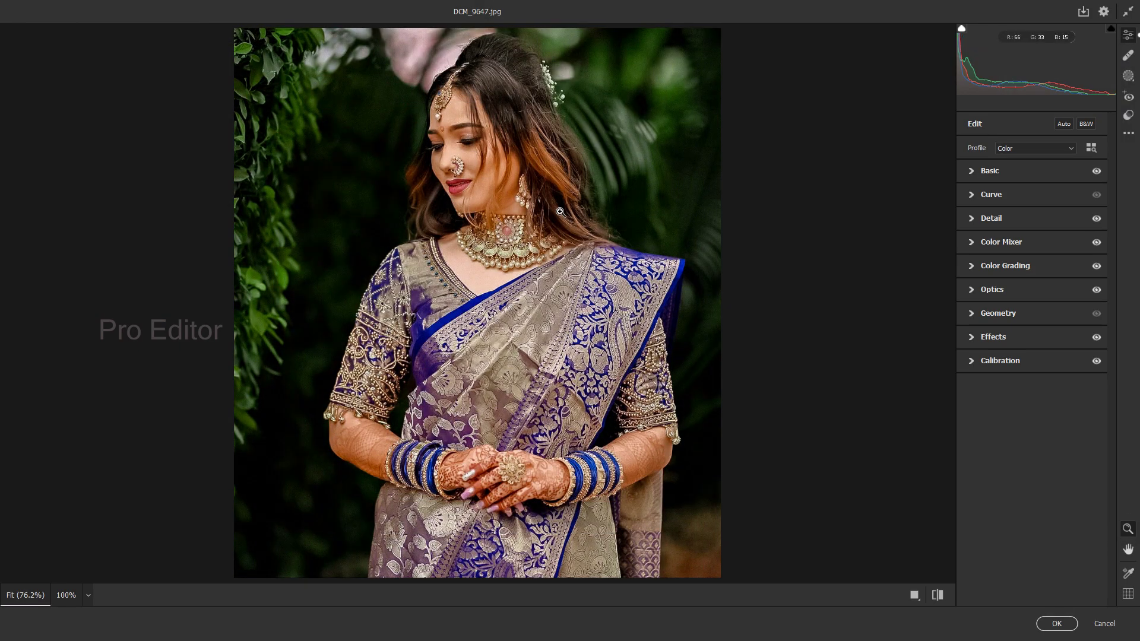
# - Compare the before and after versions side by side, and reset the loaded GREEN.xmp settings
pyautogui.click(914, 596)
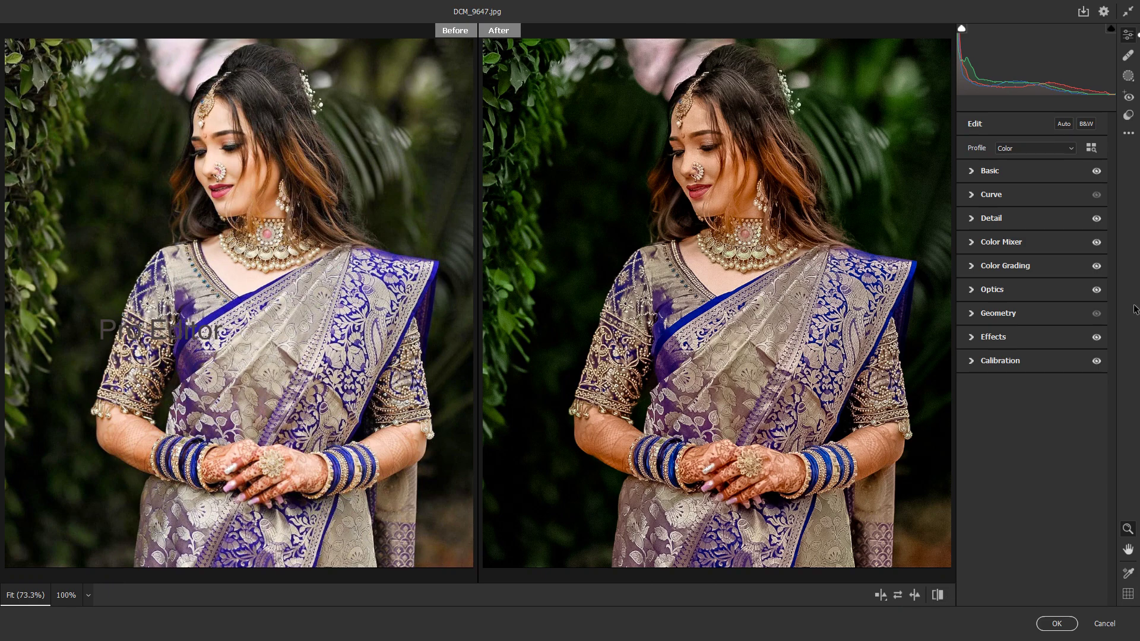
pyautogui.click(1128, 133)
pyautogui.click(1060, 431)
pyautogui.click(1128, 133)
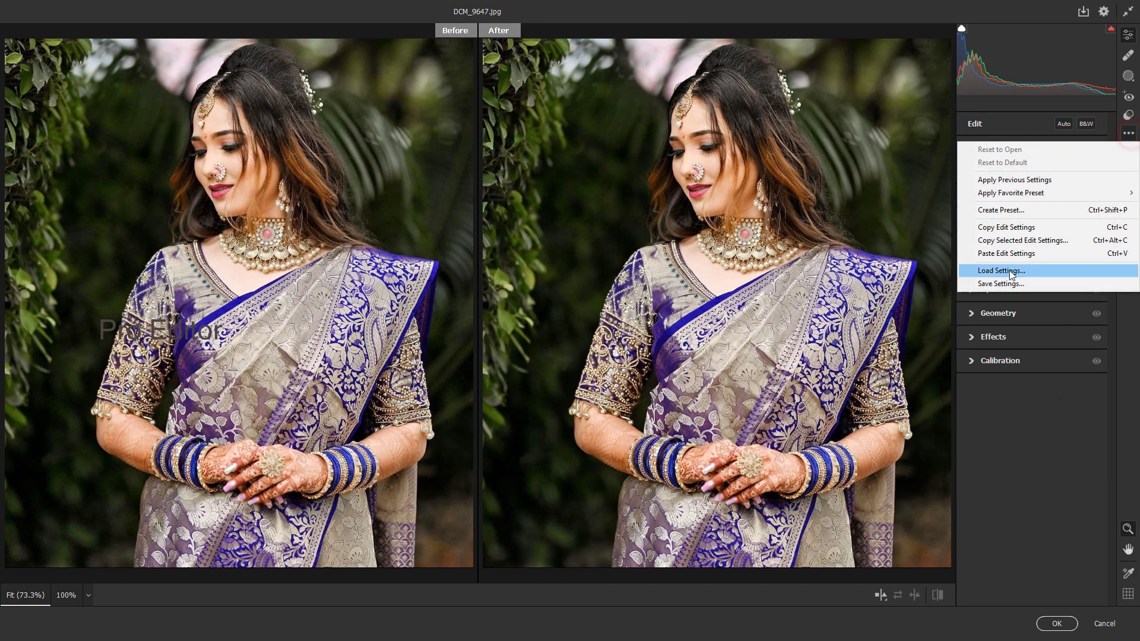
pyautogui.click(1070, 454)
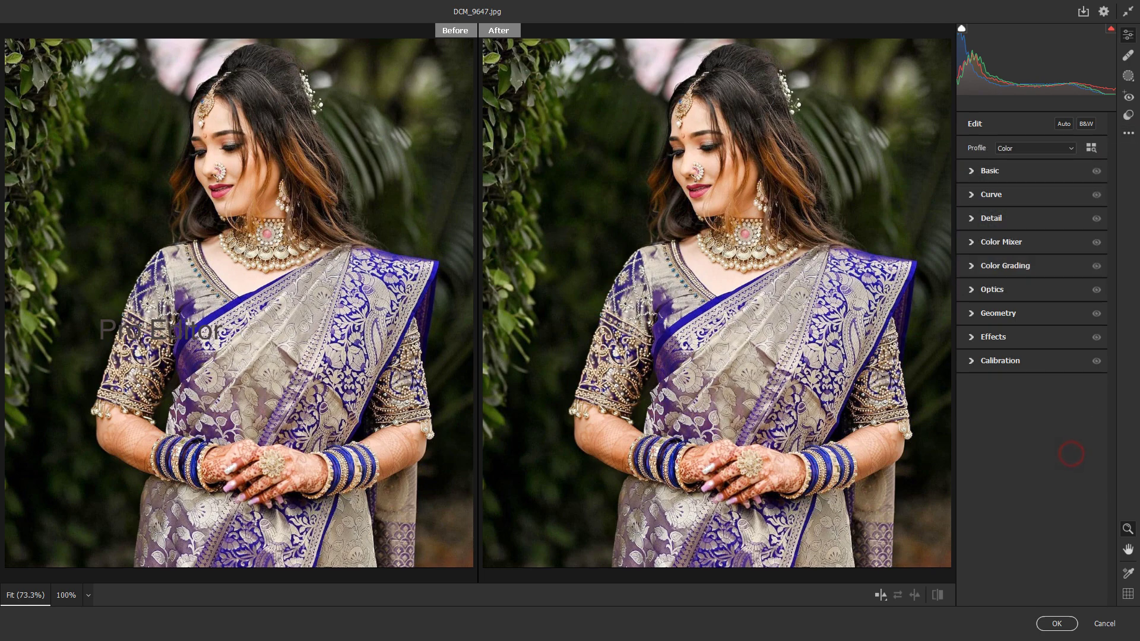
# - Show the Camera Raw presets and expand the Top 15 Indian Wedding Presets group
pyautogui.click(1127, 76)
pyautogui.click(1128, 115)
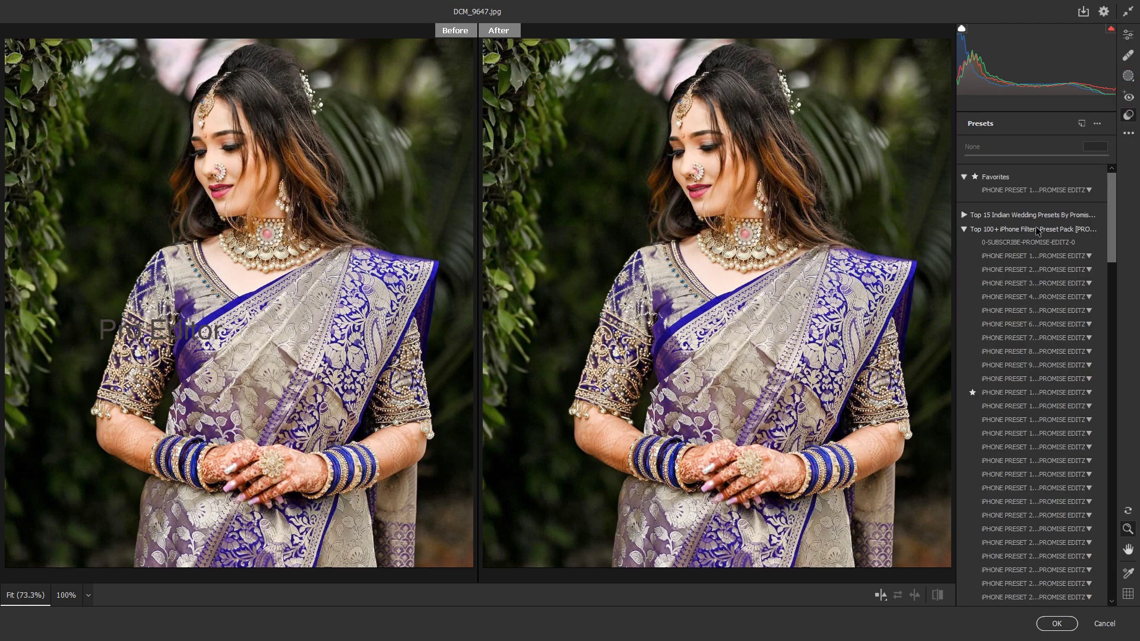
pyautogui.click(966, 217)
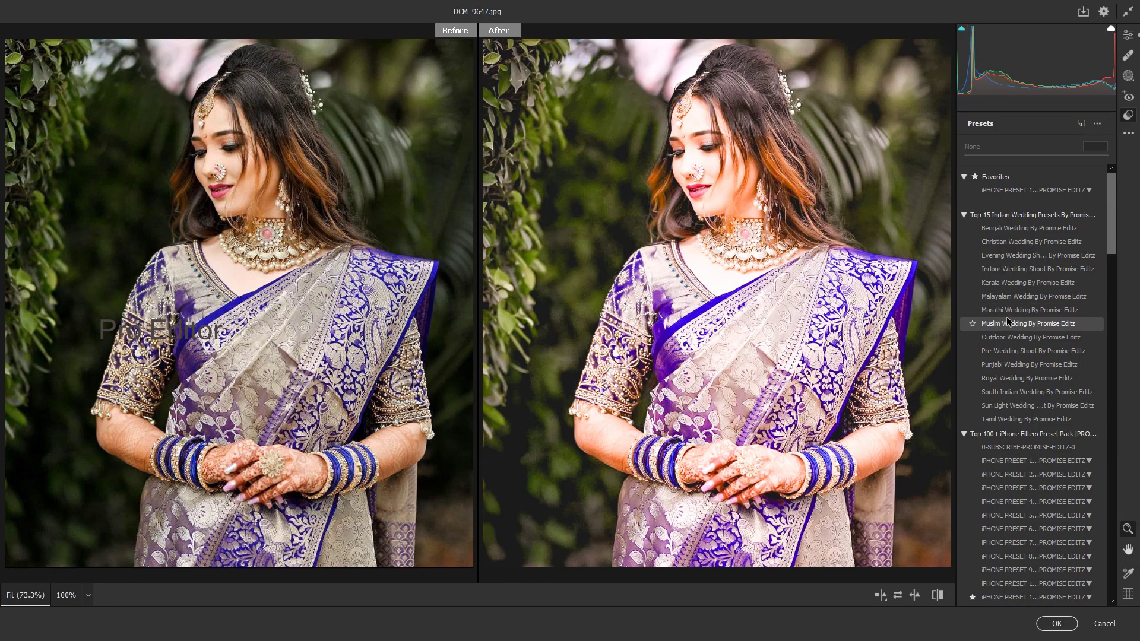
# - Preview the iPhone filter presets on the photo and apply iPHONE PRESET 53 at its default amount to DCM_9647.jpg
pyautogui.scroll(-3, 1006, 317)
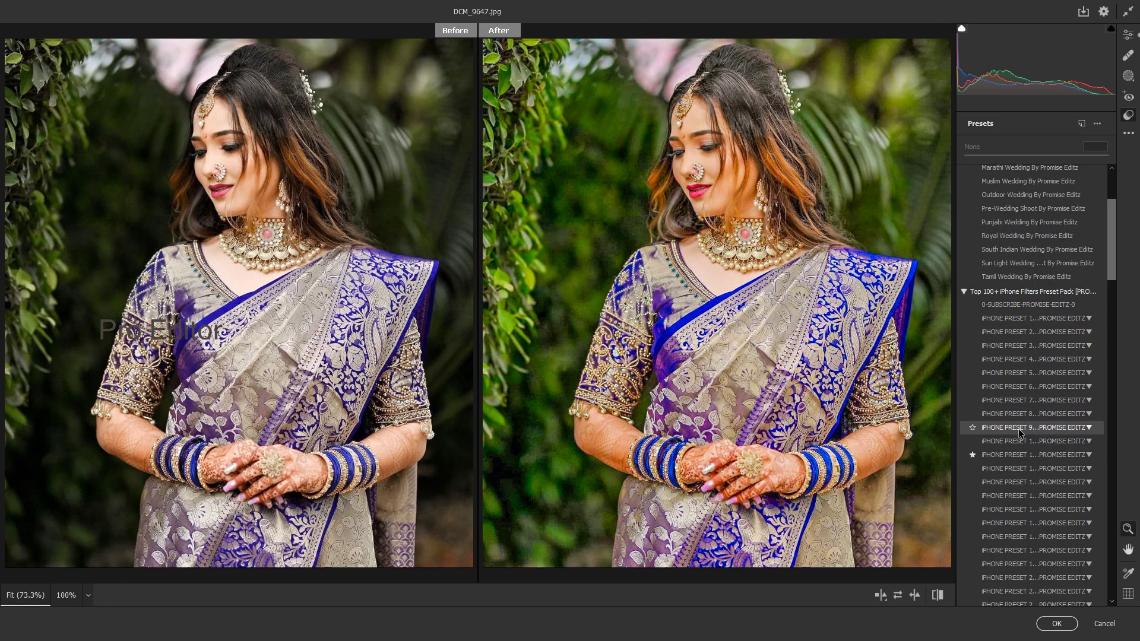
pyautogui.scroll(-3, 1018, 429)
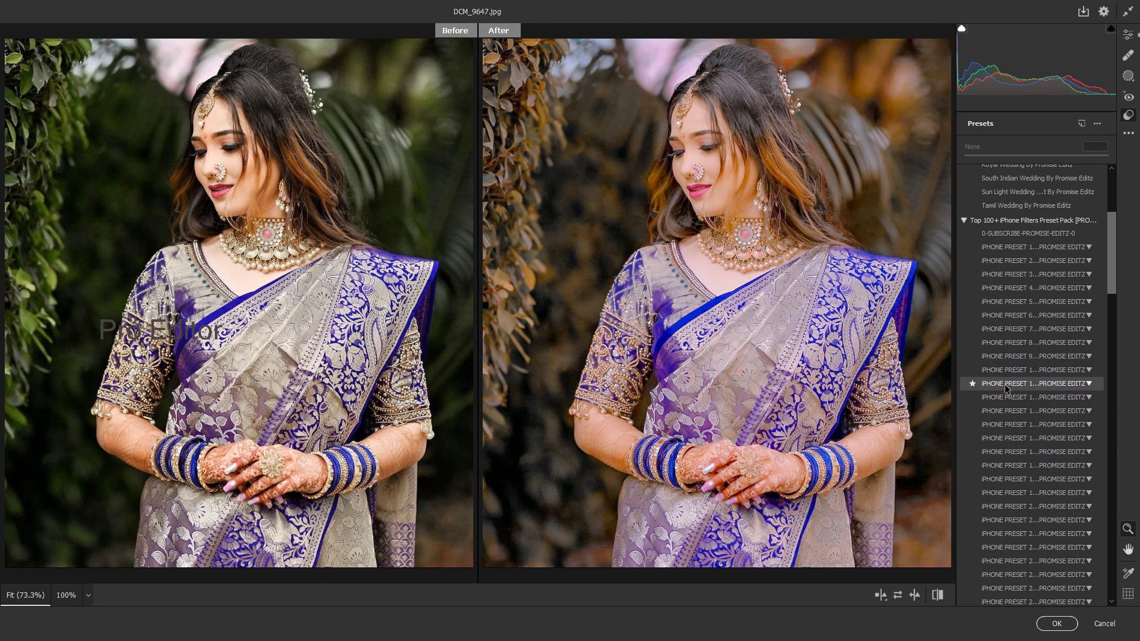
pyautogui.scroll(-3, 1005, 385)
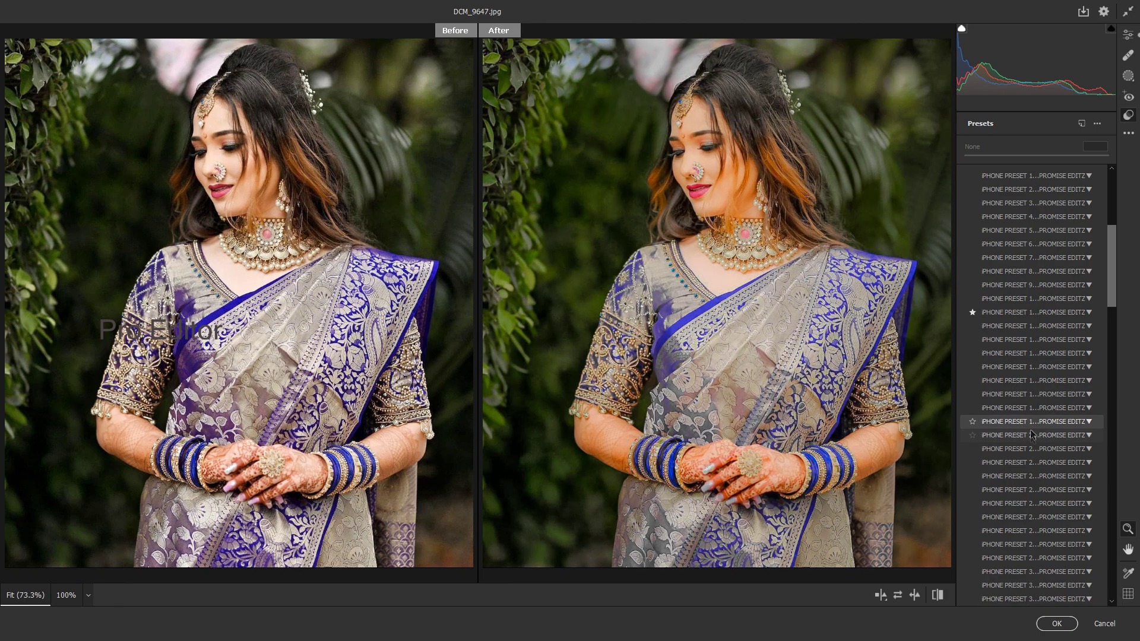
pyautogui.scroll(-3, 1030, 439)
pyautogui.scroll(-3, 1030, 436)
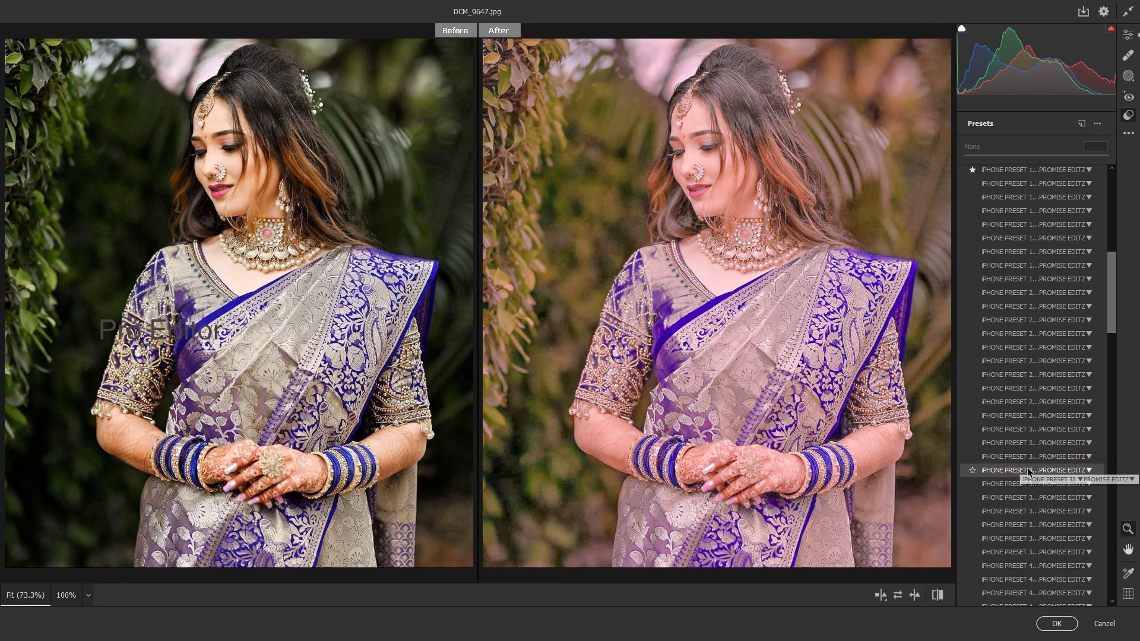
pyautogui.scroll(-5, 1026, 466)
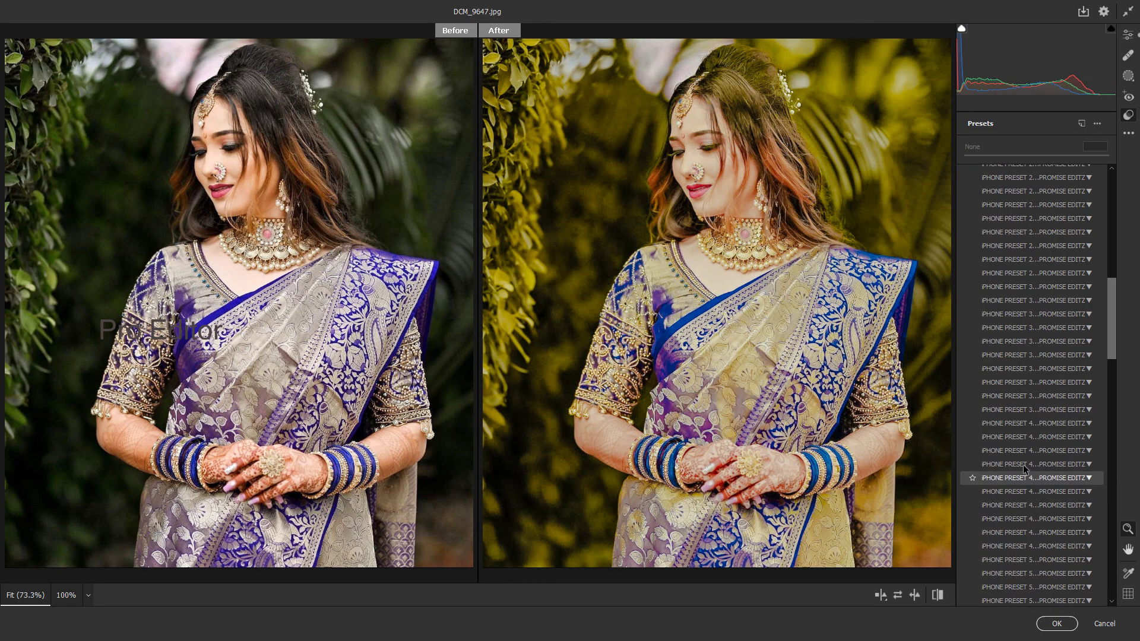
pyautogui.scroll(-5, 1025, 472)
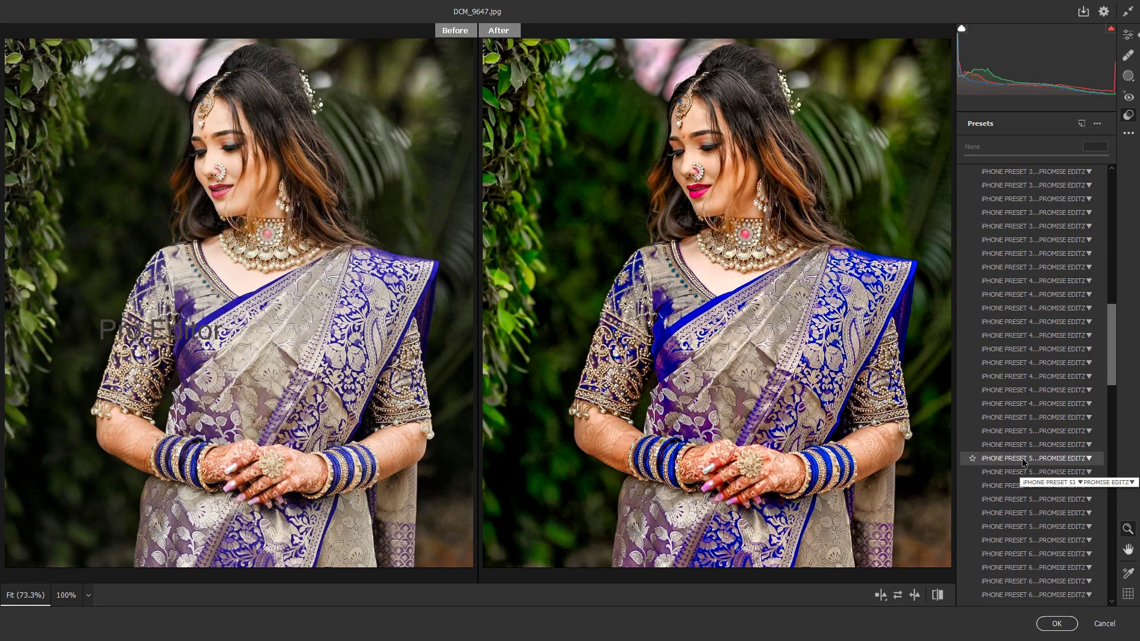
pyautogui.click(1022, 460)
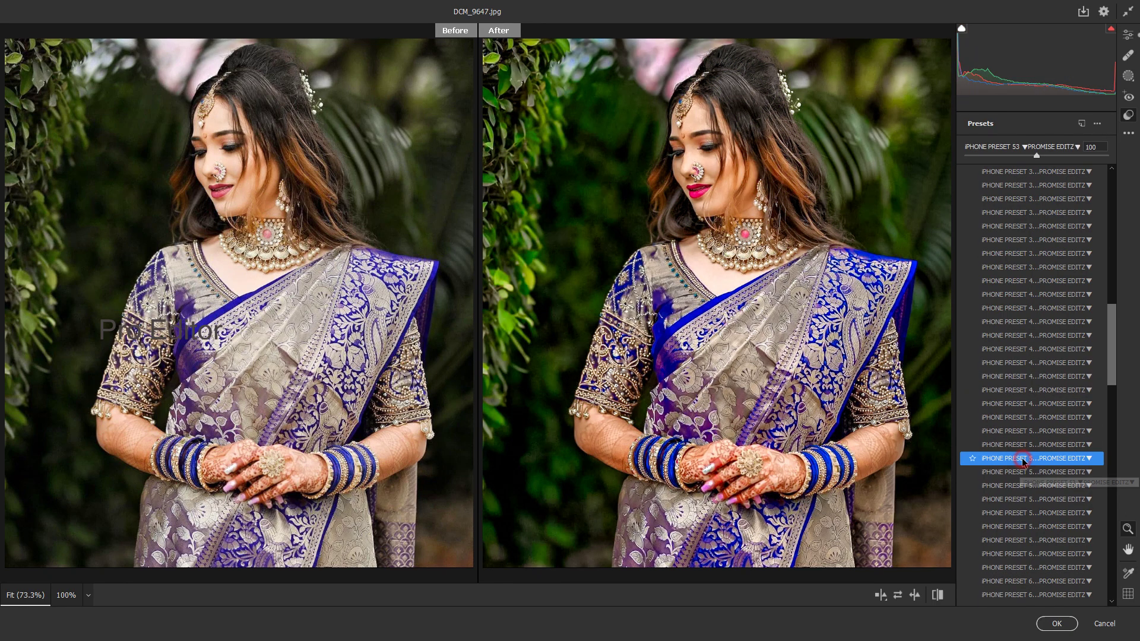
pyautogui.click(1056, 623)
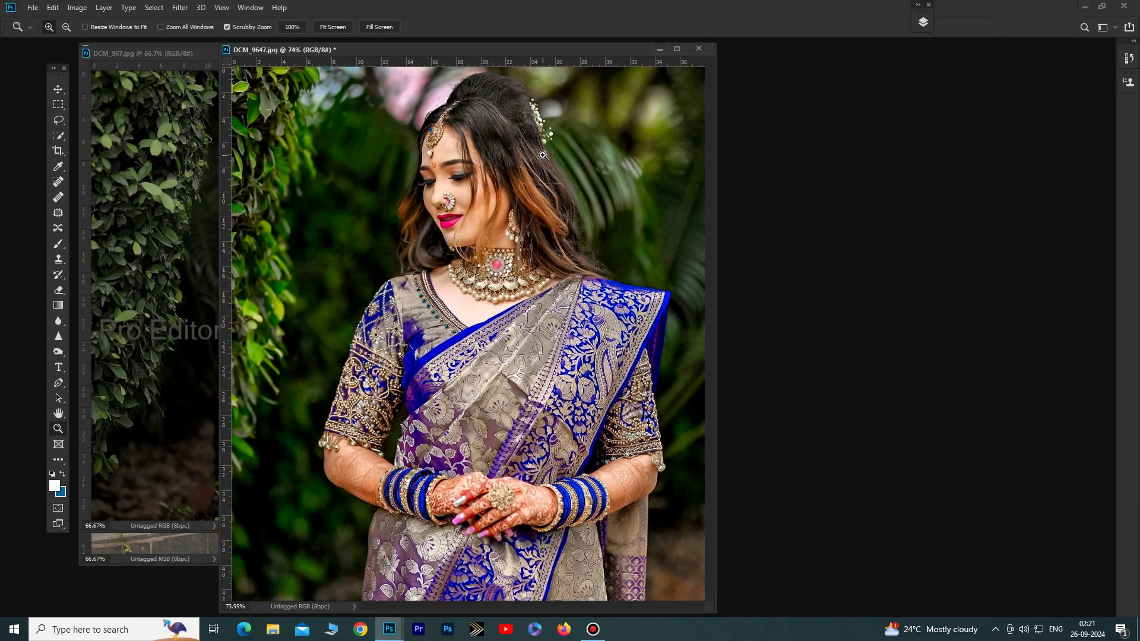
# - Move the DCM_9647.jpg window aside and make DCM_967.jpg the active document
pyautogui.moveTo(498, 52); pyautogui.dragTo(790, 64)
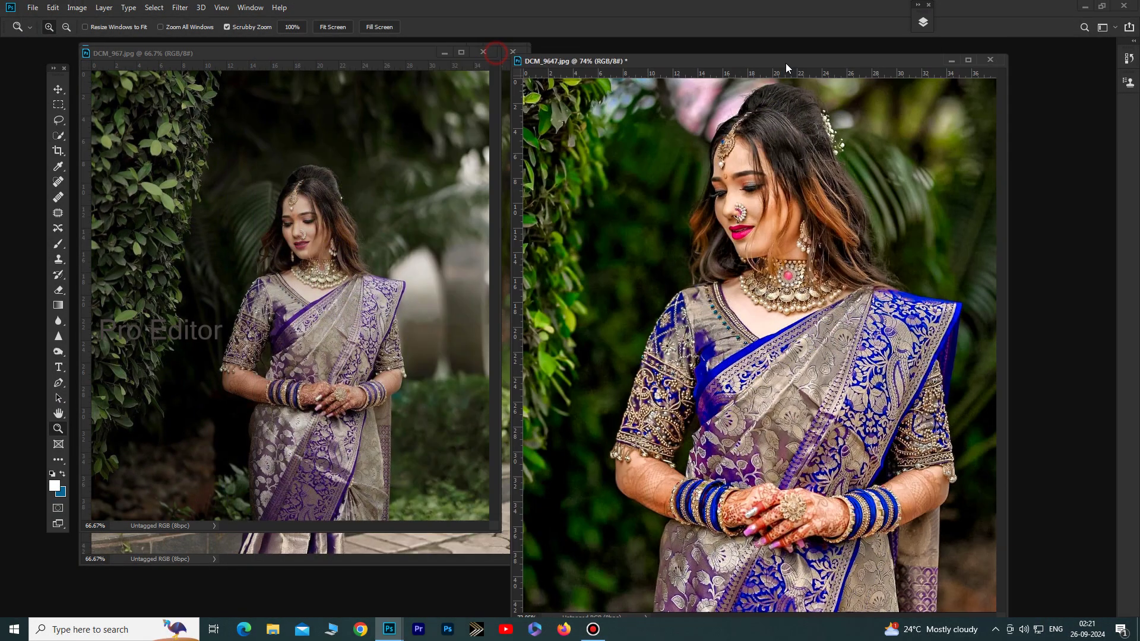
pyautogui.click(356, 145)
# - Try reapplying the last Camera Raw filter to DCM_967.jpg, and undo it
pyautogui.click(180, 8)
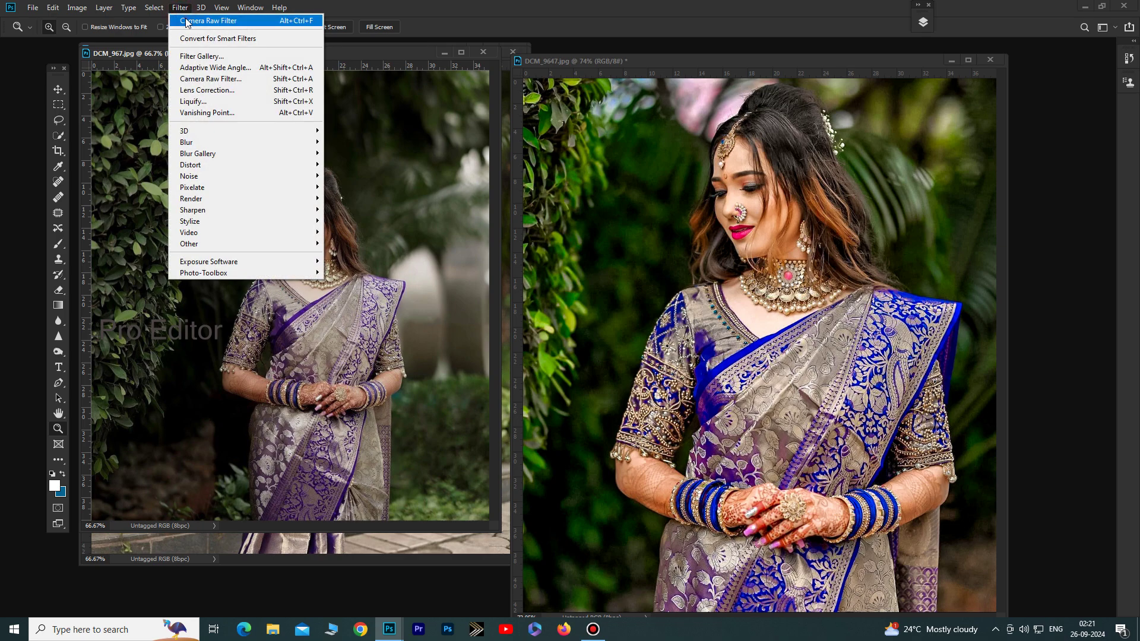
pyautogui.click(187, 19)
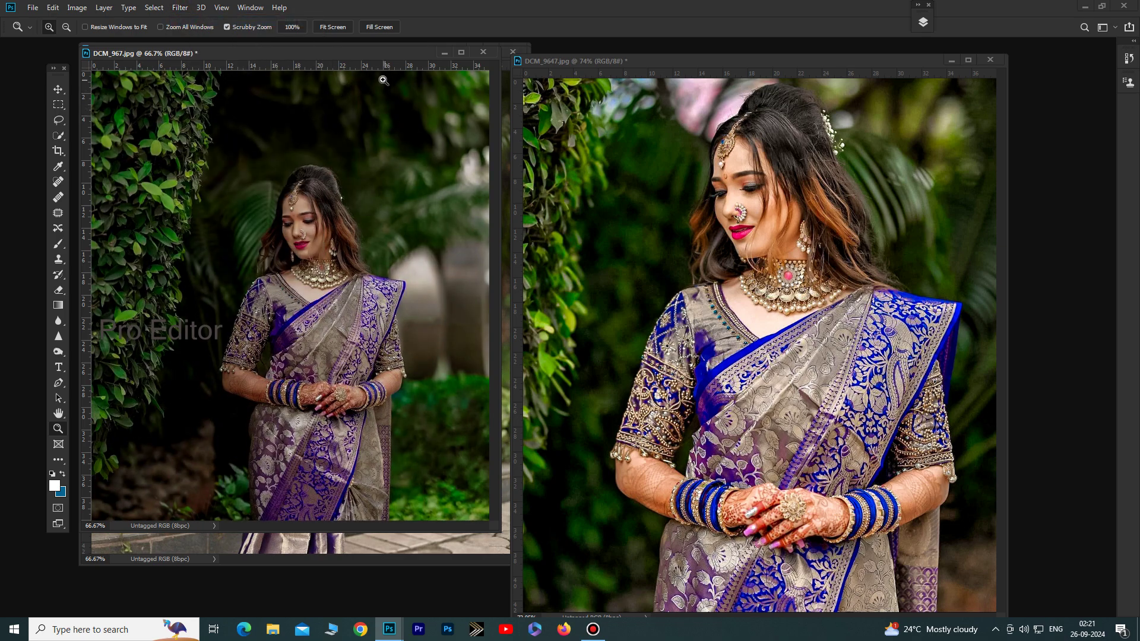
pyautogui.hotkey('ctrl', 'z')
# - Fit DCM_967.jpg to the screen and arrange its window in front, beside the edited DCM_9647.jpg
pyautogui.rightClick(311, 140)
pyautogui.click(332, 148)
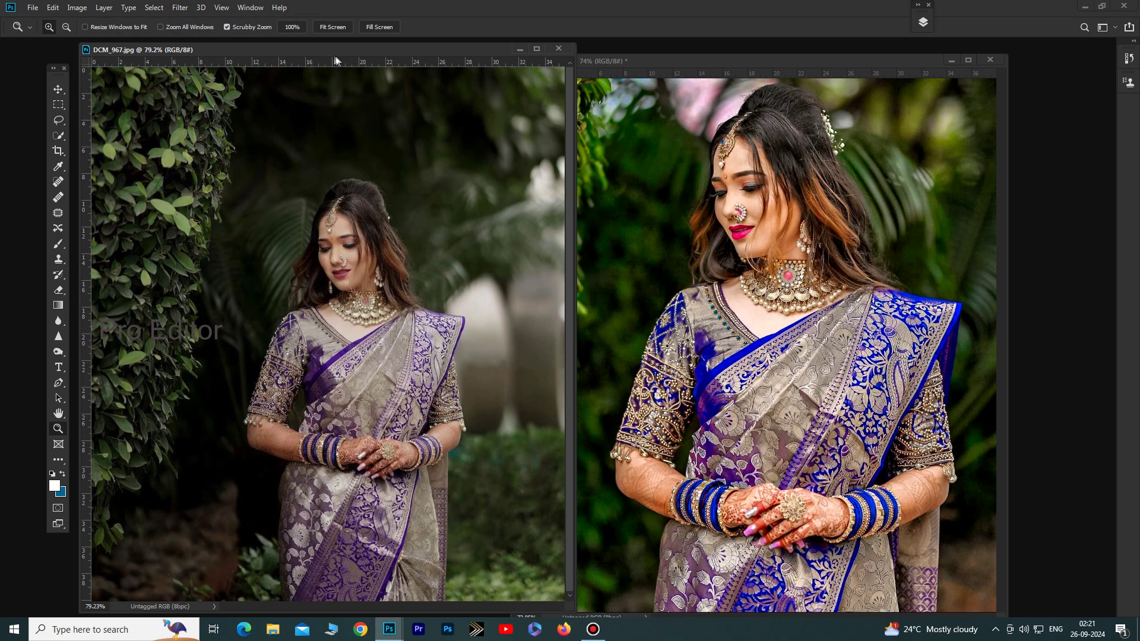
pyautogui.moveTo(331, 57); pyautogui.dragTo(582, 144)
pyautogui.click(255, 137)
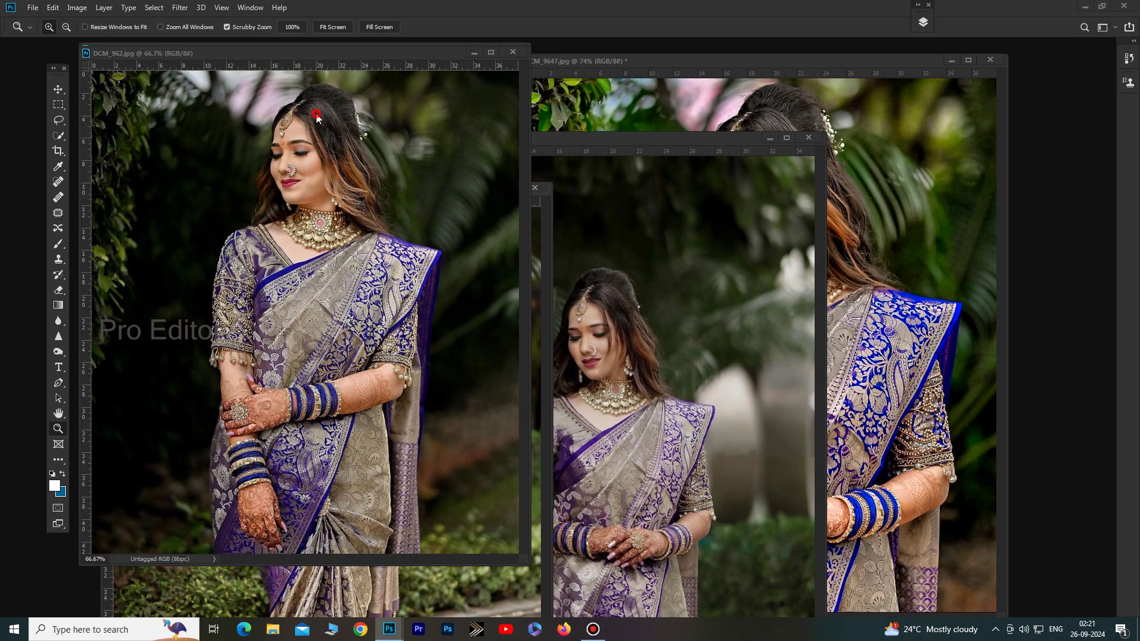
pyautogui.click(652, 258)
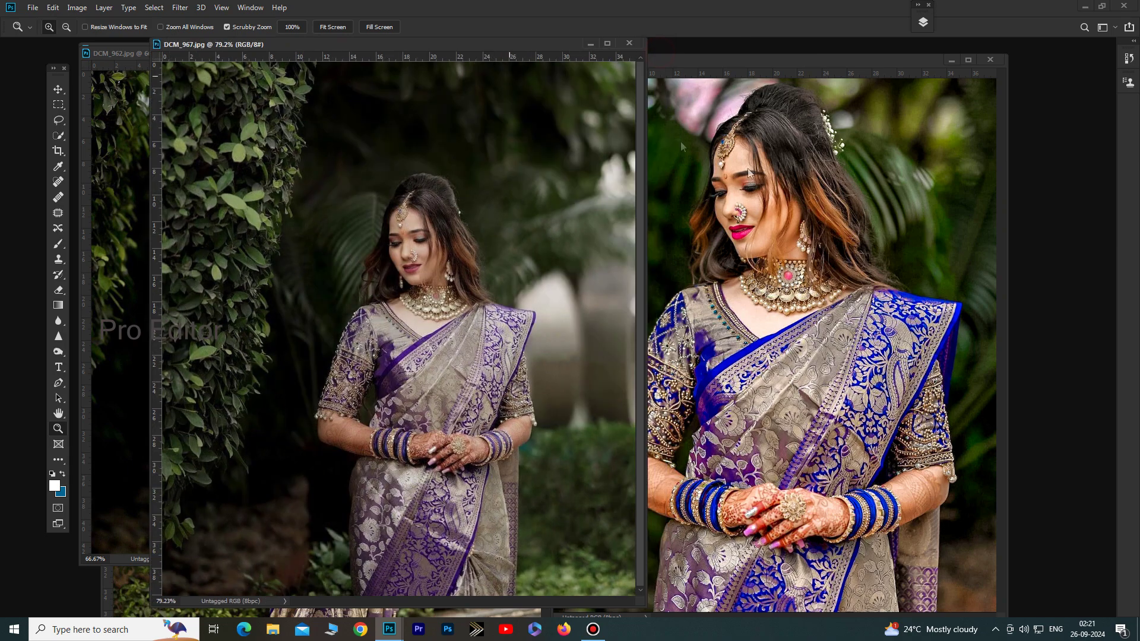
# - Open DCM_967.jpg in the Camera Raw Filter and apply the Evening Wedding Shoot By Promise Editz preset
pyautogui.click(180, 8)
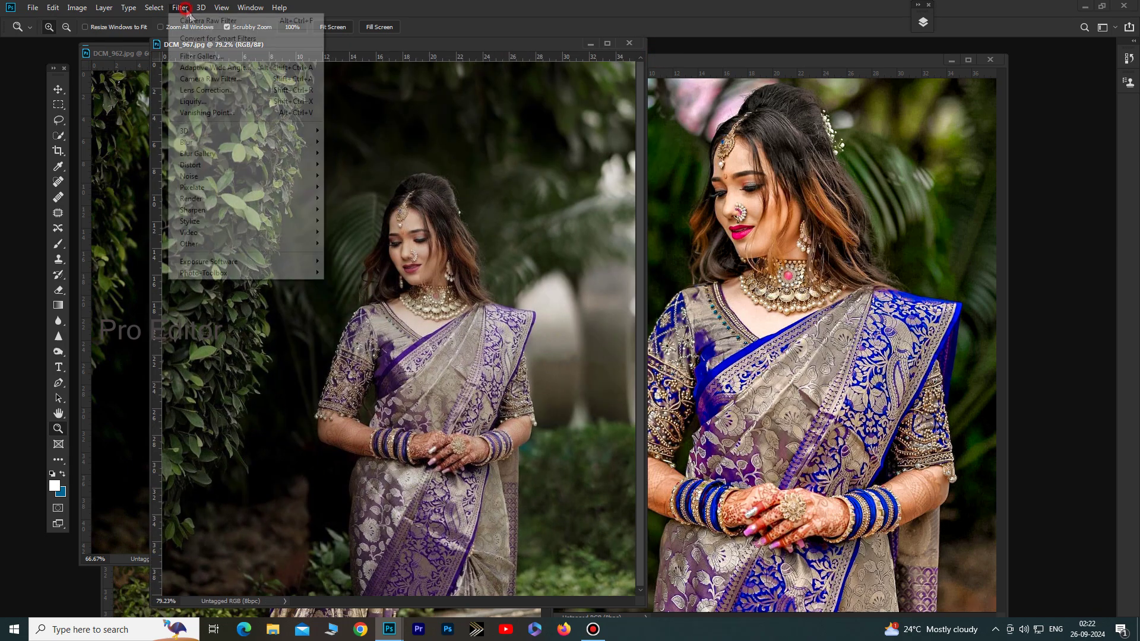
pyautogui.click(214, 78)
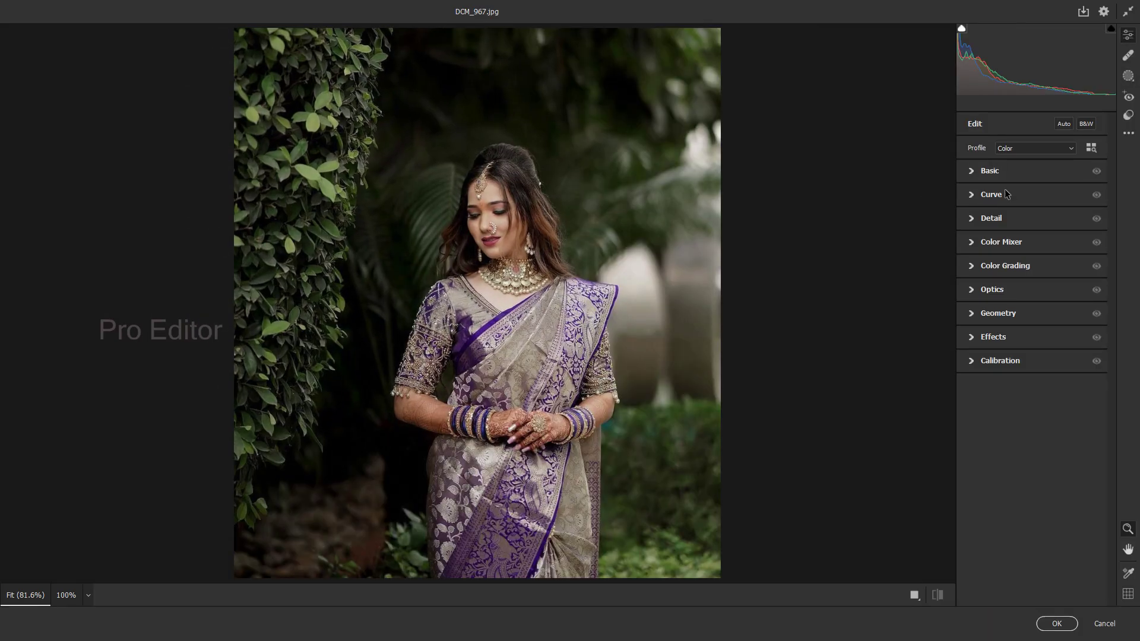
pyautogui.click(1128, 77)
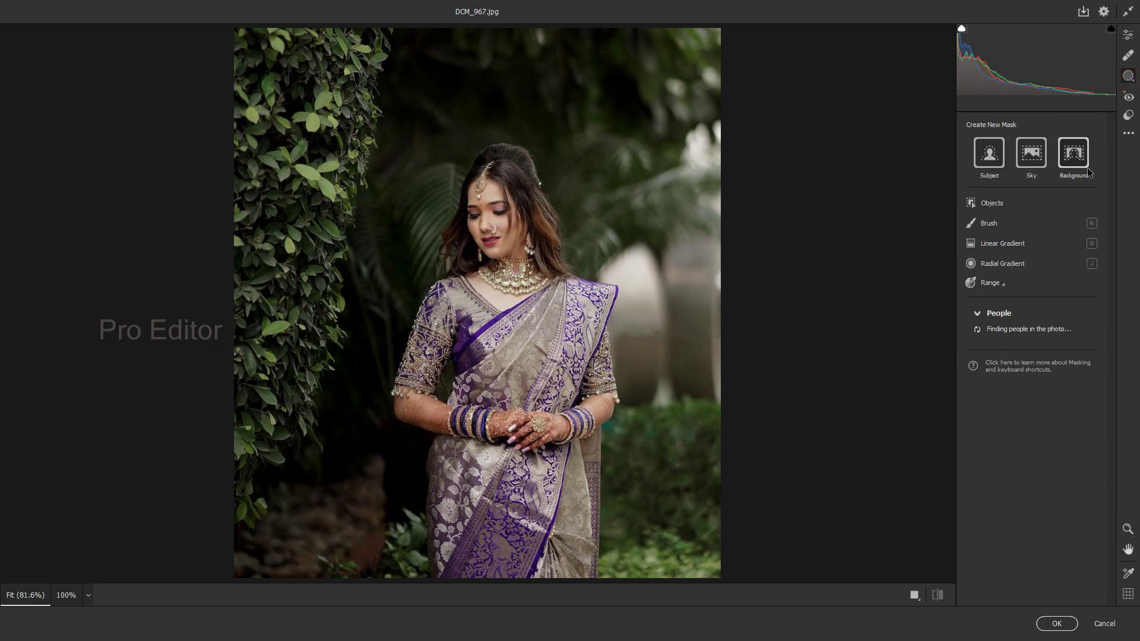
pyautogui.click(1127, 117)
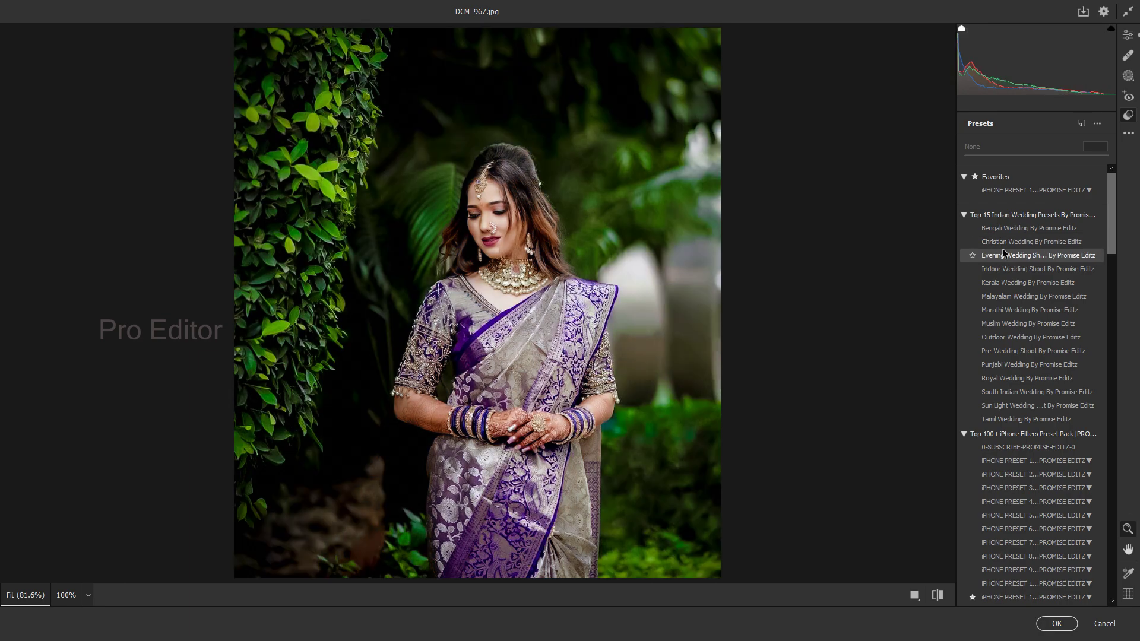
pyautogui.click(1003, 254)
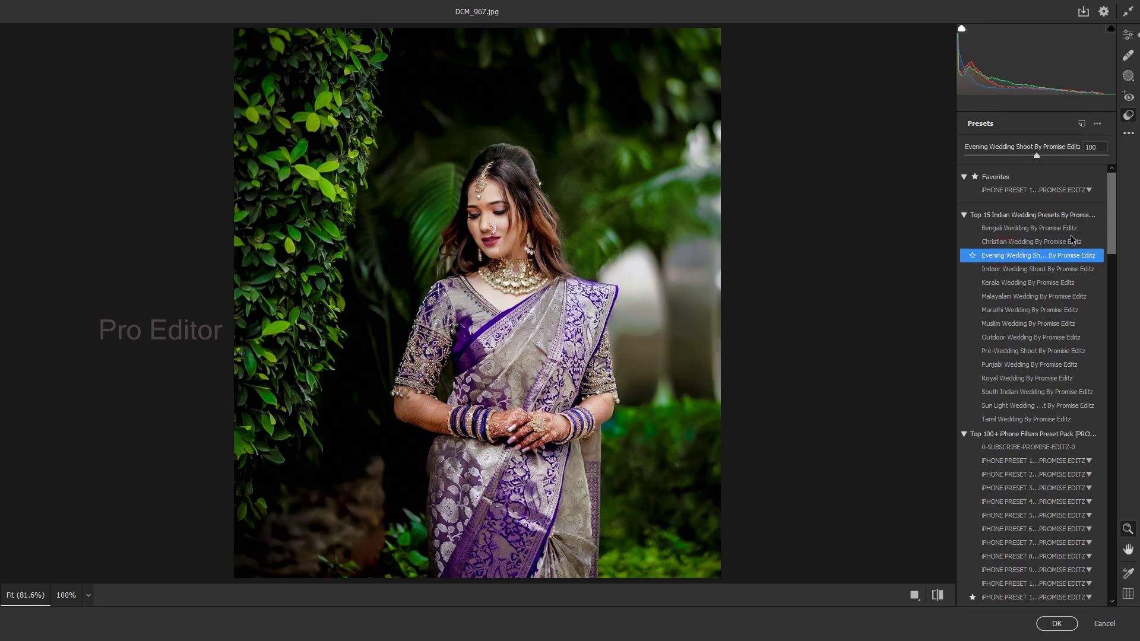
# - Set the Exposure to +0.65 and apply the filter, moving the DCM_967.jpg window clear of DCM_962.jpg
pyautogui.click(1127, 35)
pyautogui.click(971, 171)
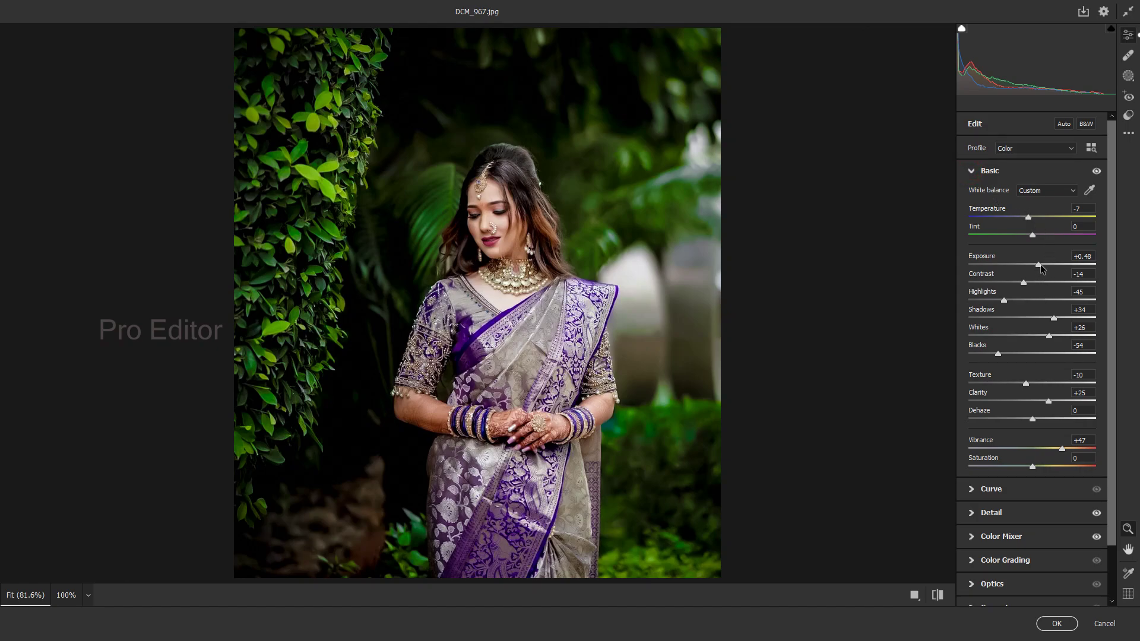
pyautogui.moveTo(1041, 265); pyautogui.dragTo(1043, 266)
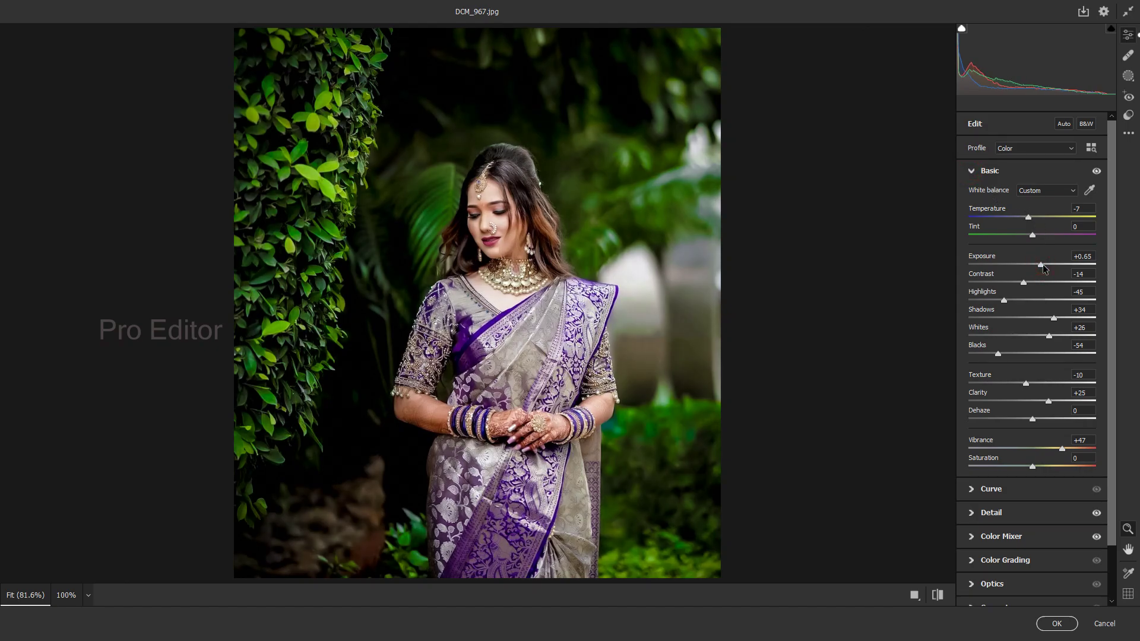
pyautogui.click(1056, 623)
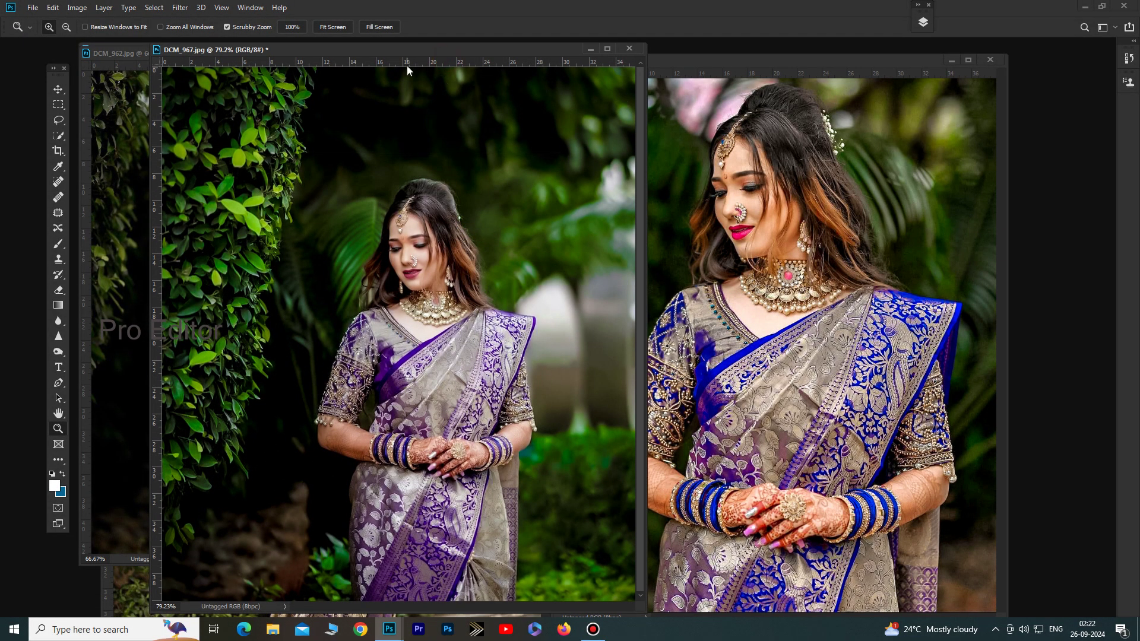
pyautogui.moveTo(473, 55); pyautogui.dragTo(945, 95)
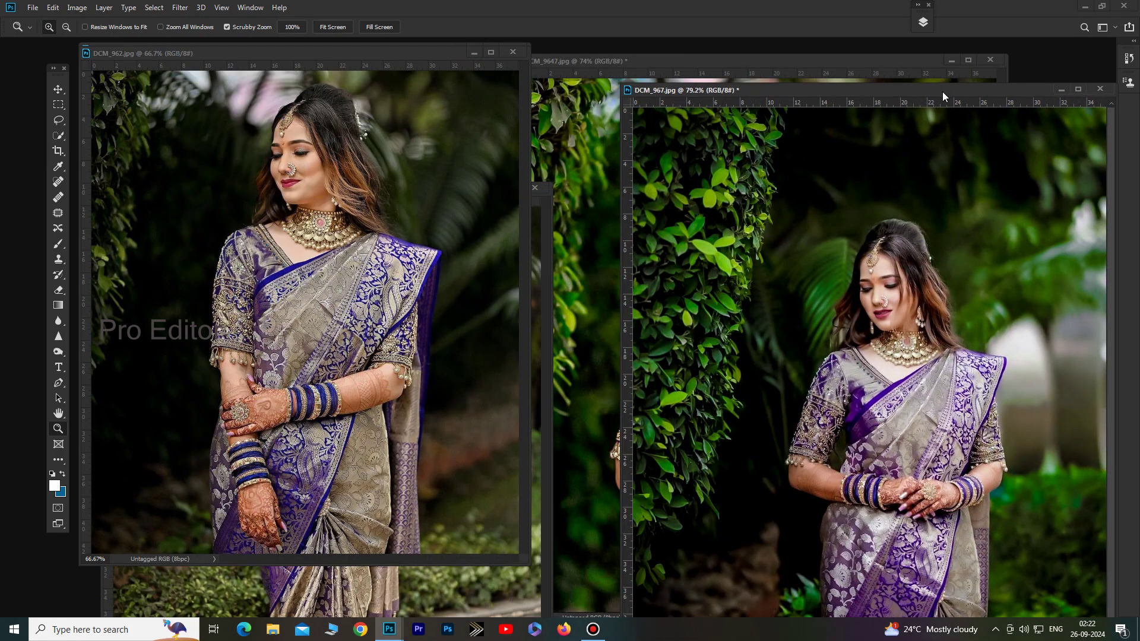
# - Fit DCM_962.jpg on screen and apply the Muslim Wedding By Promise Editz preset to it with the Camera Raw Filter
pyautogui.moveTo(348, 157); pyautogui.dragTo(369, 153)
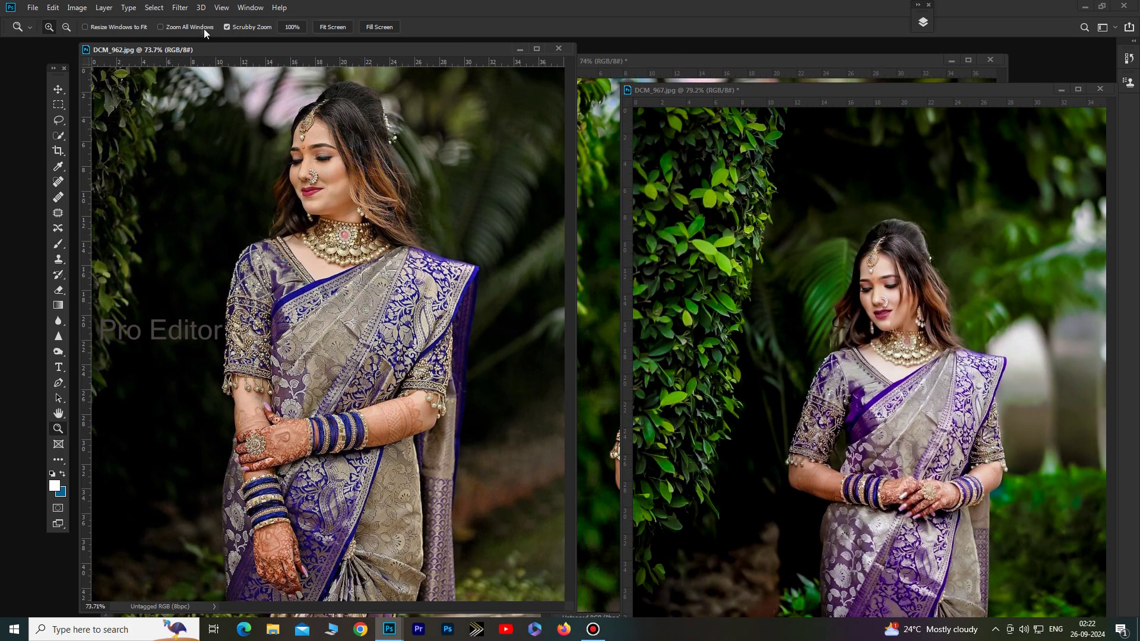
pyautogui.click(181, 8)
pyautogui.click(209, 79)
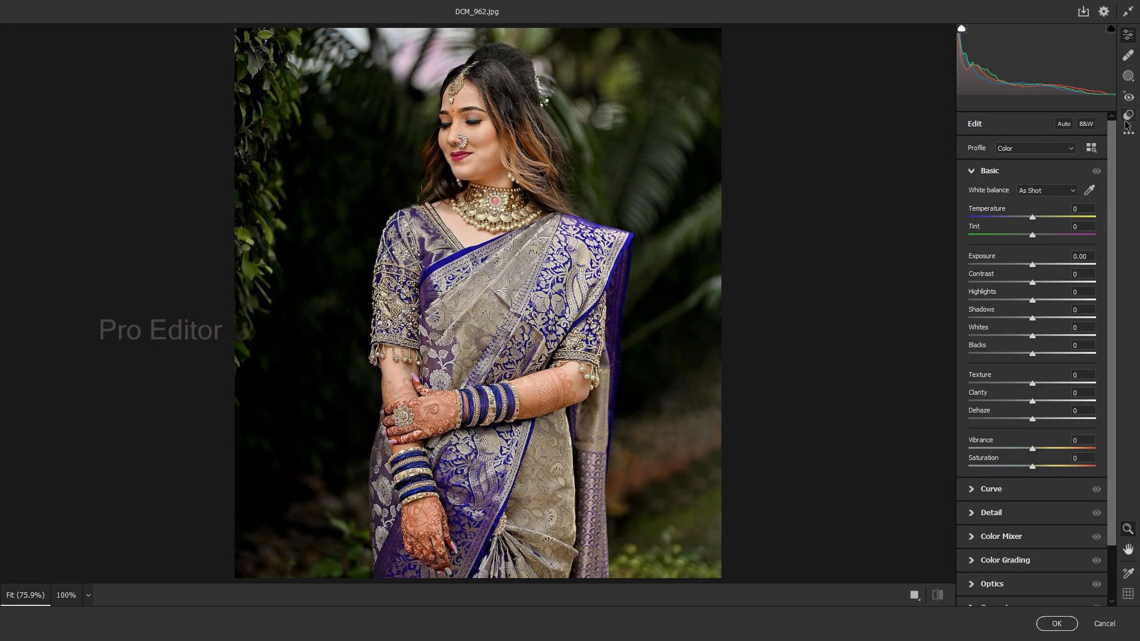
pyautogui.click(1127, 120)
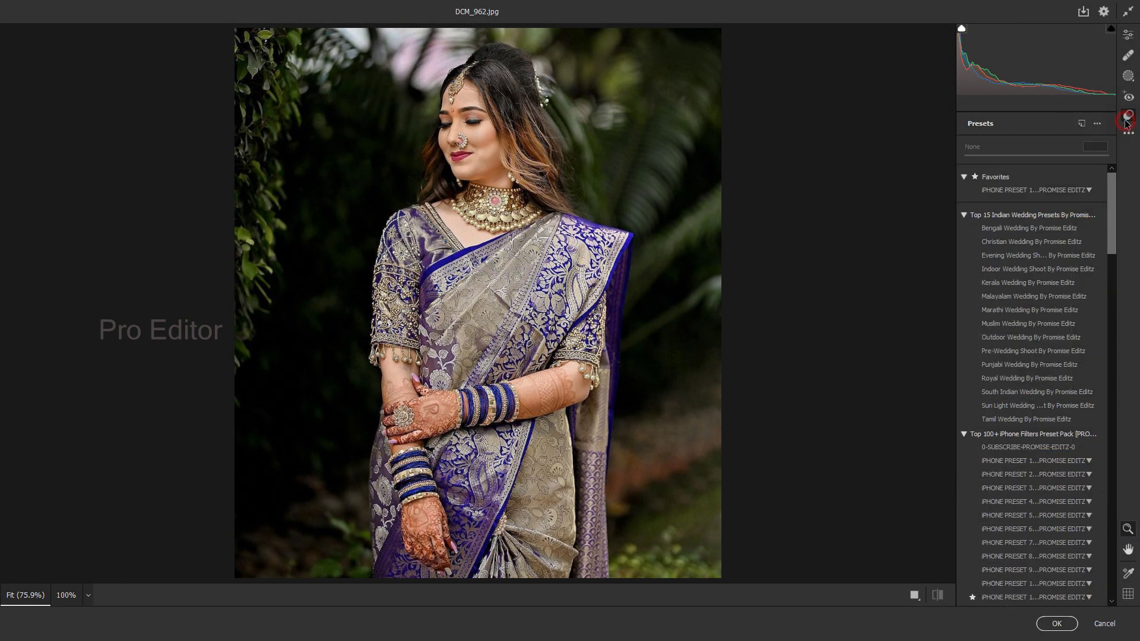
pyautogui.click(1009, 420)
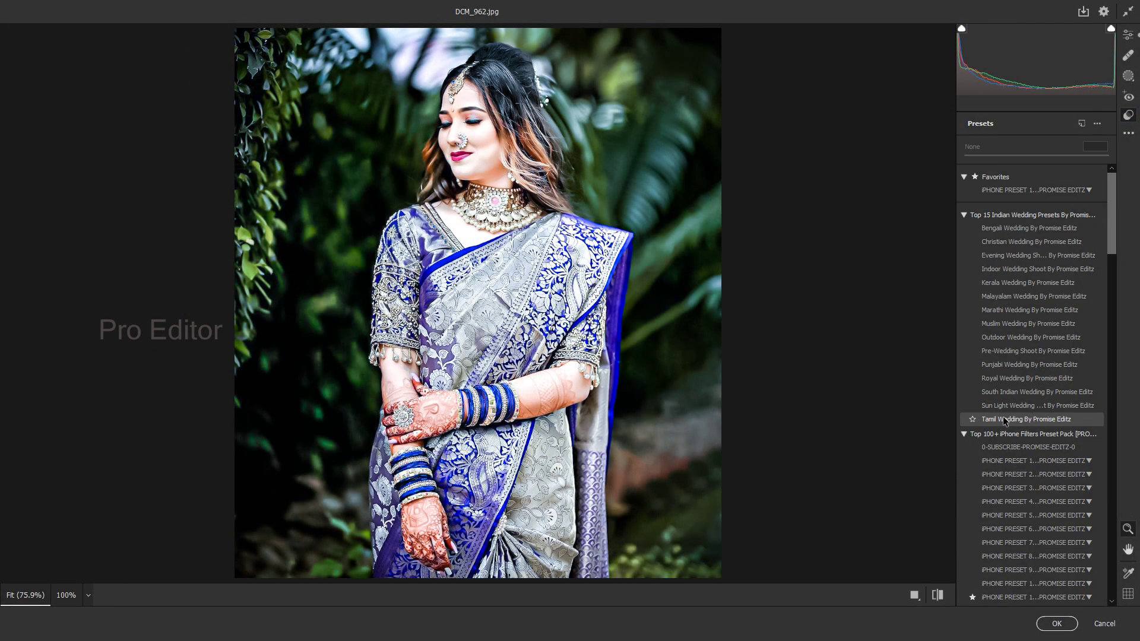
pyautogui.click(1003, 408)
pyautogui.click(1004, 420)
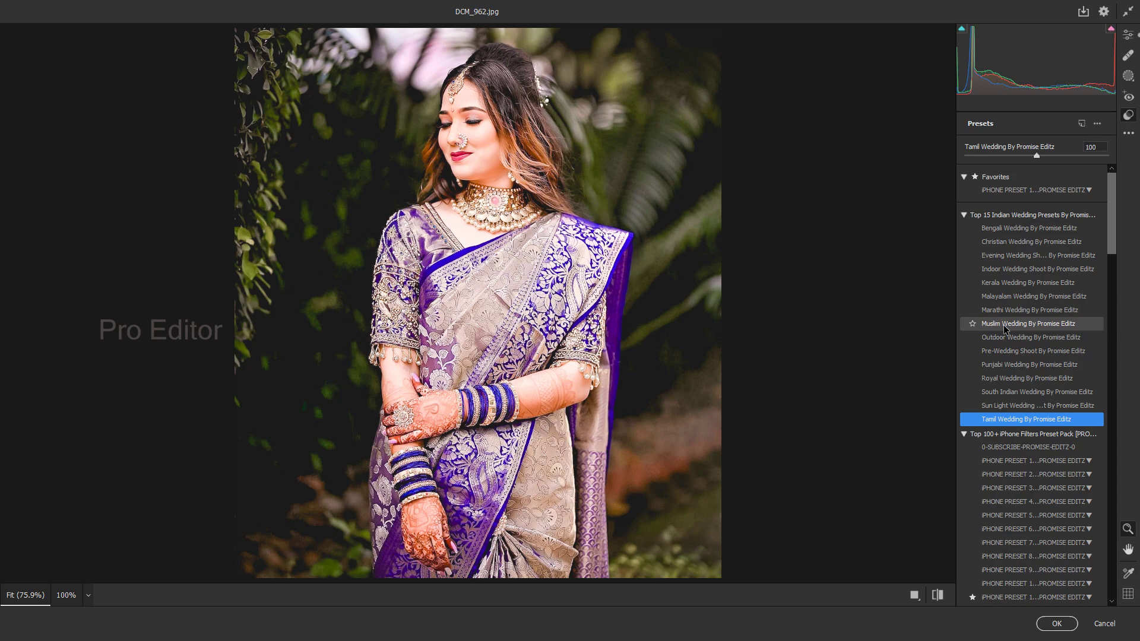
pyautogui.click(1003, 327)
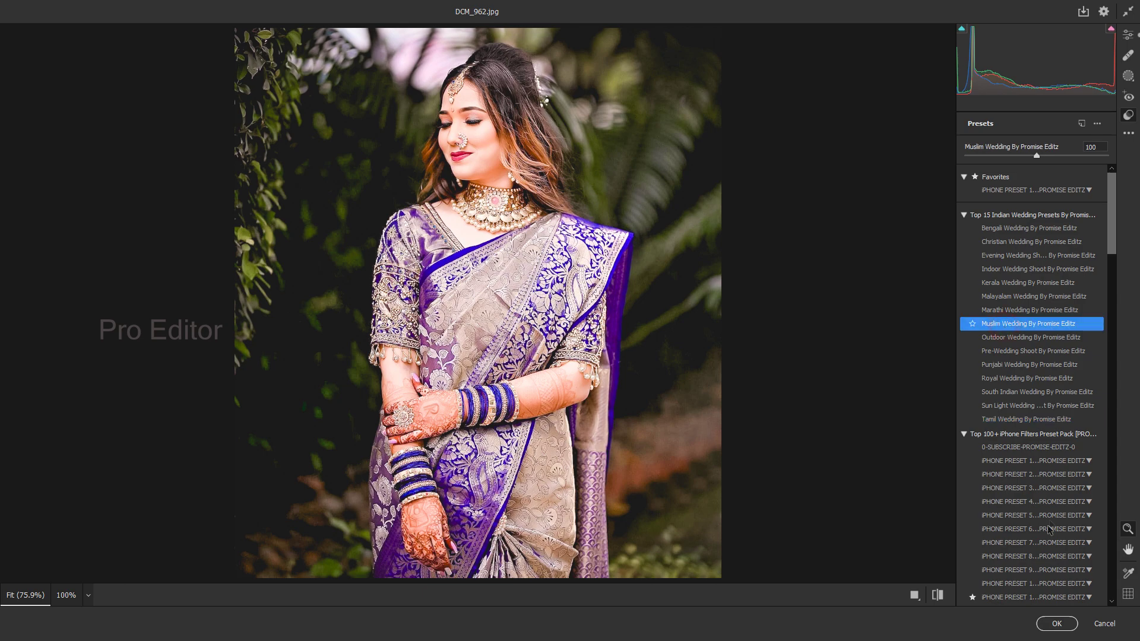
pyautogui.click(1057, 623)
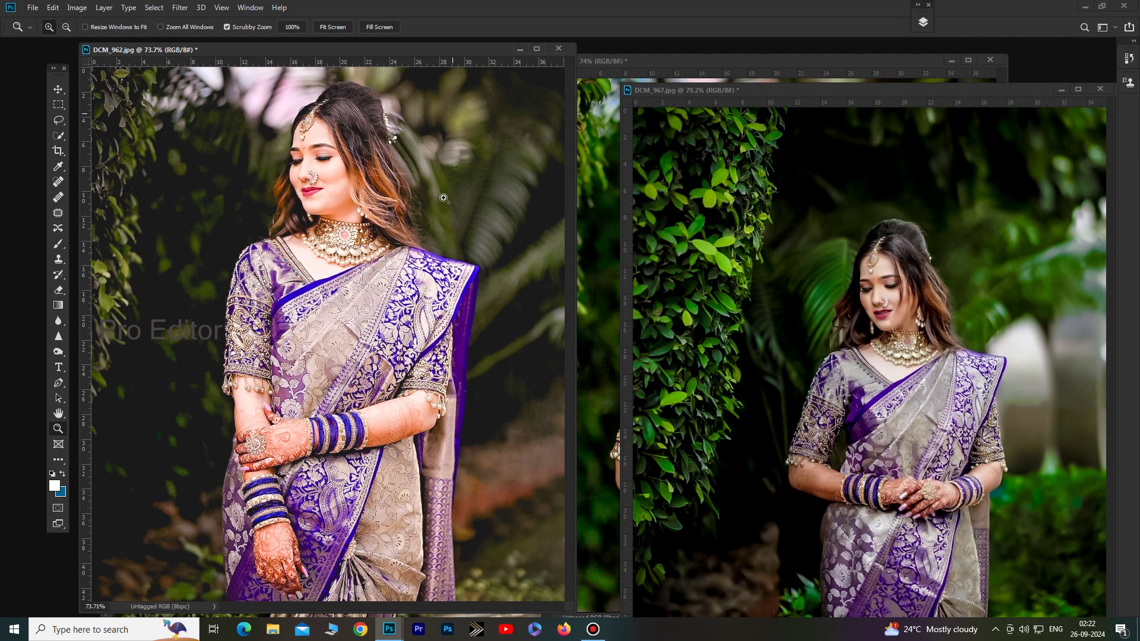
# - Inspect the face in DCM_962.jpg, fit the image on screen again and move its window clear of DCM_964.jpg
pyautogui.rightClick(379, 199)
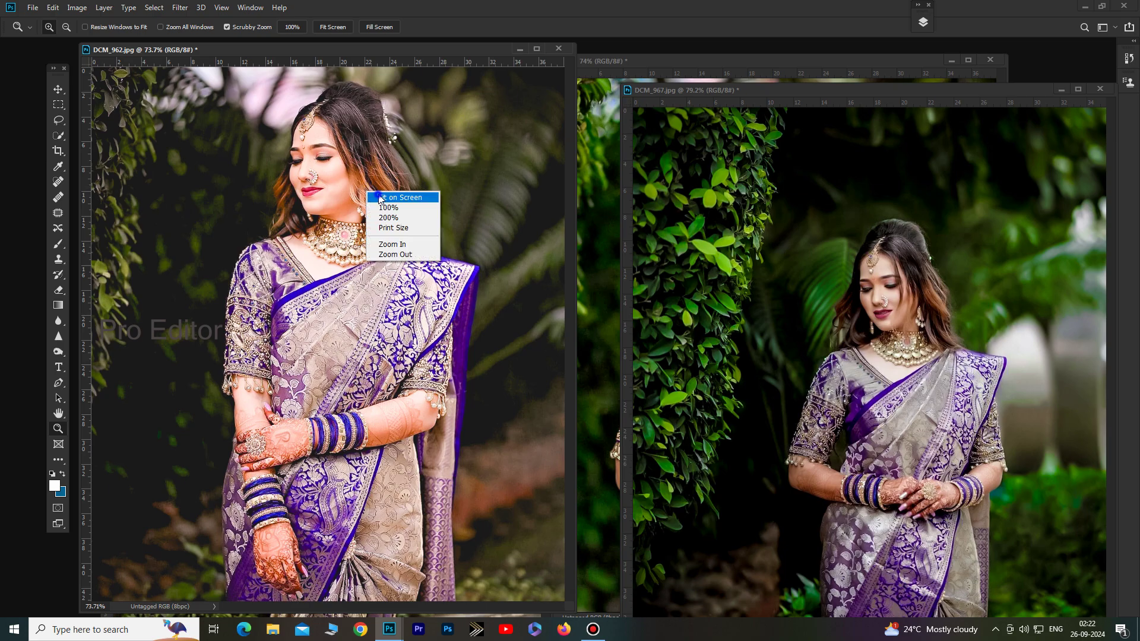
pyautogui.click(379, 196)
pyautogui.moveTo(315, 141); pyautogui.dragTo(353, 219)
pyautogui.rightClick(321, 170)
pyautogui.click(336, 178)
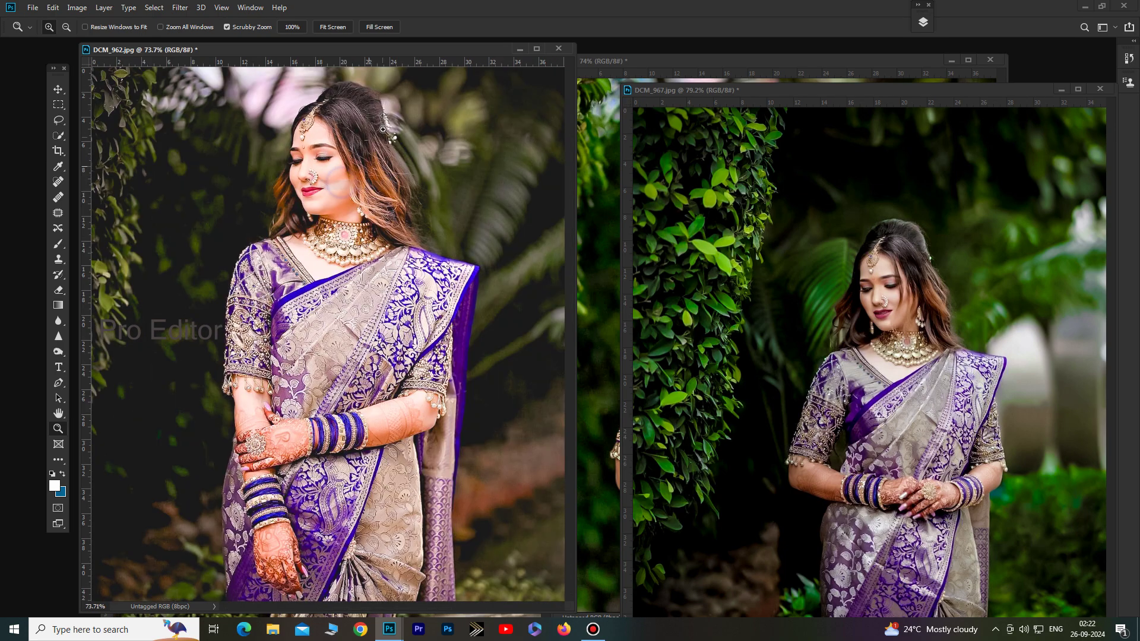
pyautogui.moveTo(357, 53); pyautogui.dragTo(806, 186)
# - Fit DCM_964.jpg on screen, open it in the Camera Raw Filter and choose iPHONE PRESET 1 from the iPhone Filters preset pack
pyautogui.rightClick(412, 272)
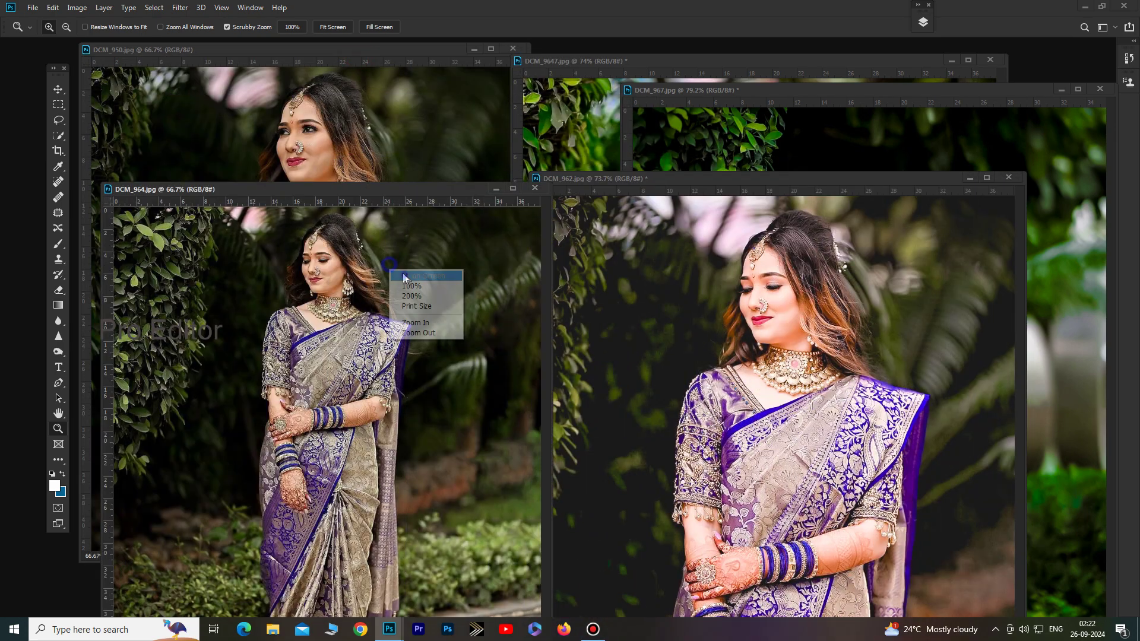
pyautogui.click(413, 276)
pyautogui.click(180, 7)
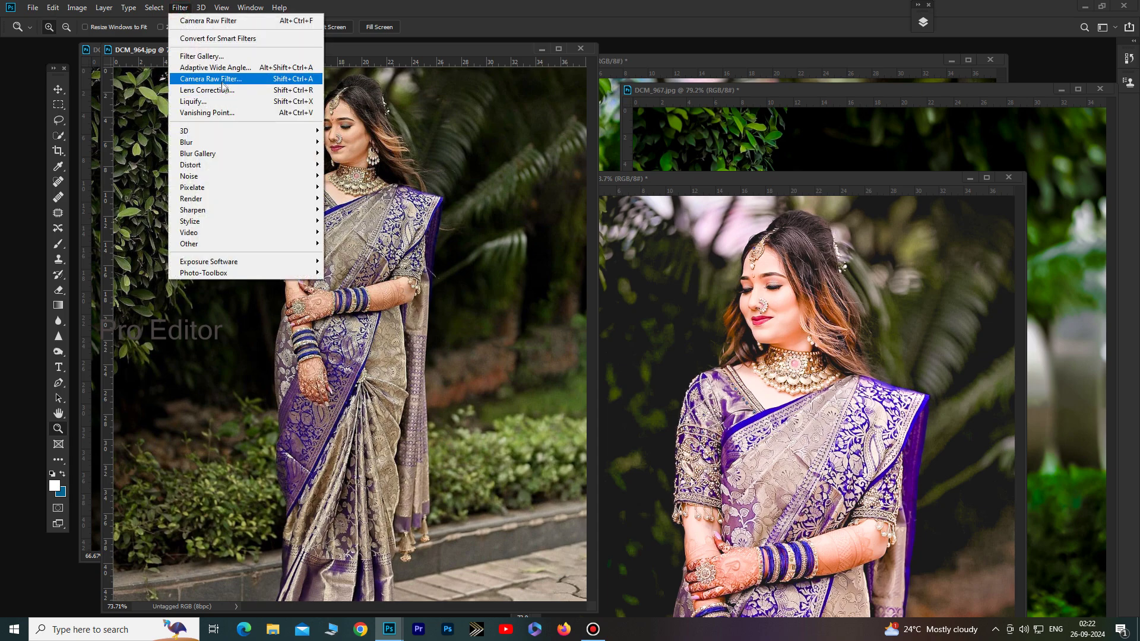
pyautogui.click(209, 79)
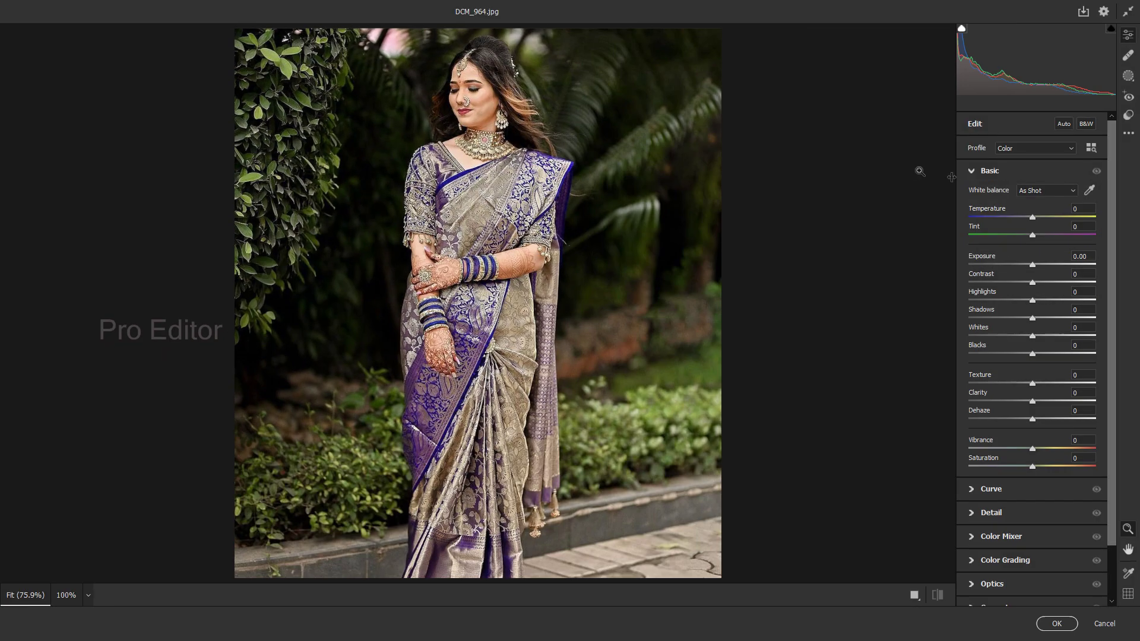
pyautogui.click(1128, 114)
pyautogui.click(1031, 460)
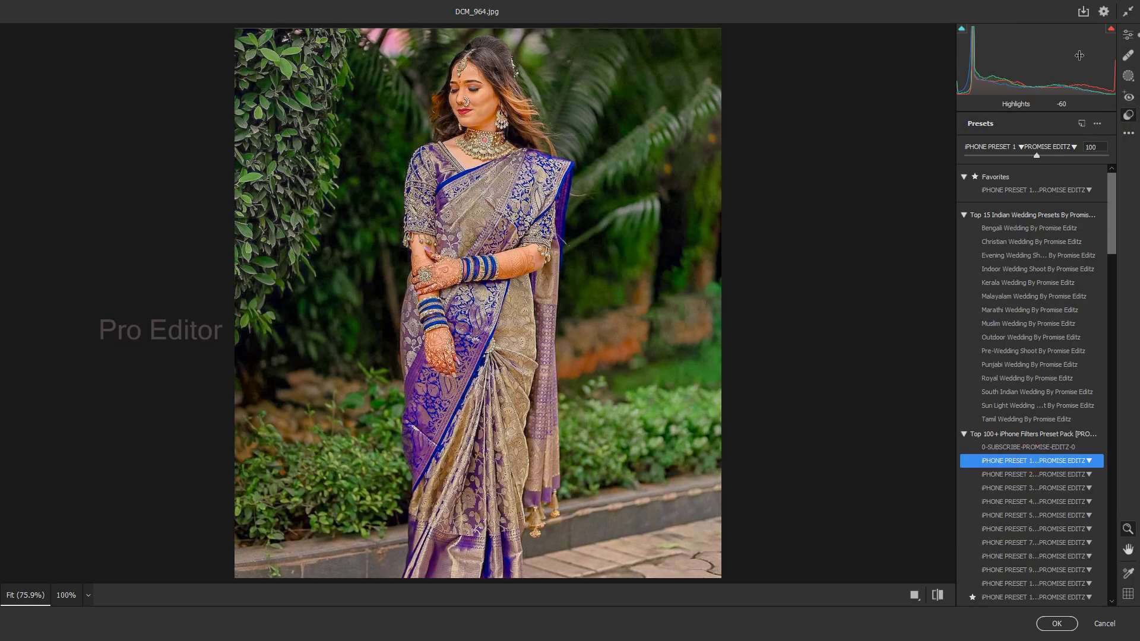
# - Set the Saturation to 0 and apply the Camera Raw filter to DCM_964.jpg
pyautogui.click(1127, 37)
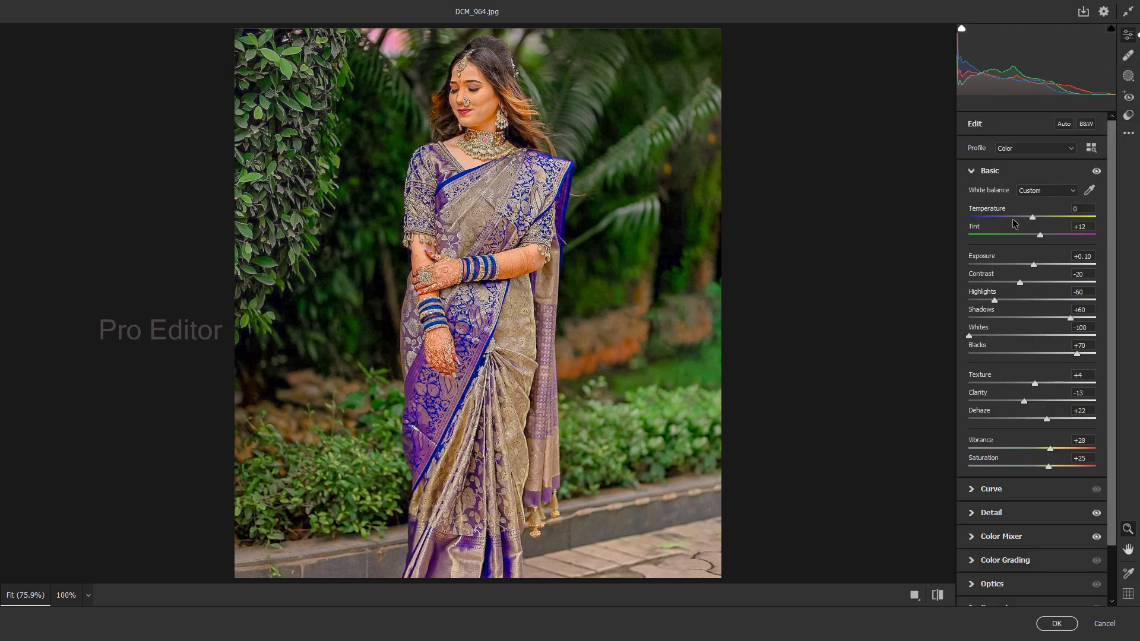
pyautogui.click(1088, 457)
pyautogui.write('0')
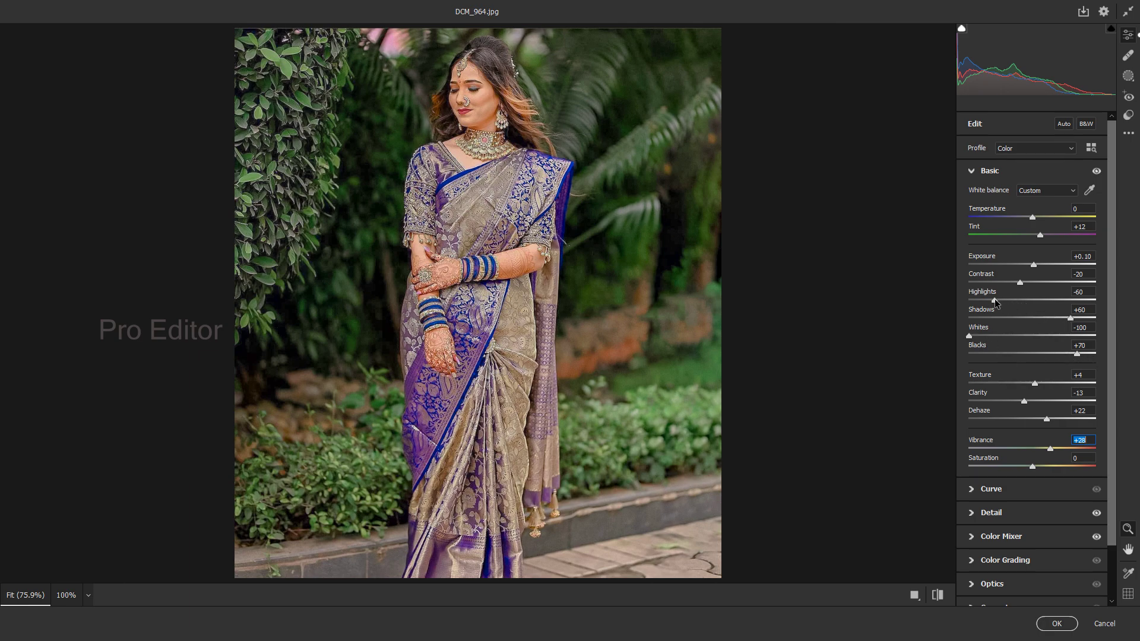
pyautogui.click(1034, 265)
pyautogui.click(1054, 623)
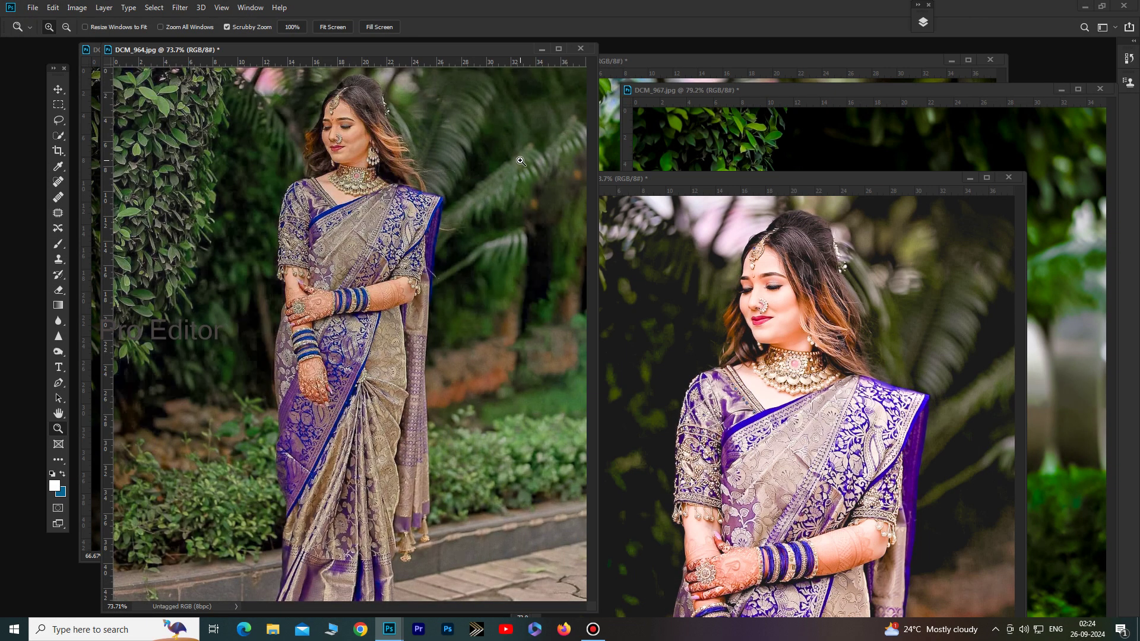
# - Move the DCM_964.jpg window aside and reapply the last Camera Raw filter to DCM_950.jpg
pyautogui.moveTo(368, 52); pyautogui.dragTo(677, 66)
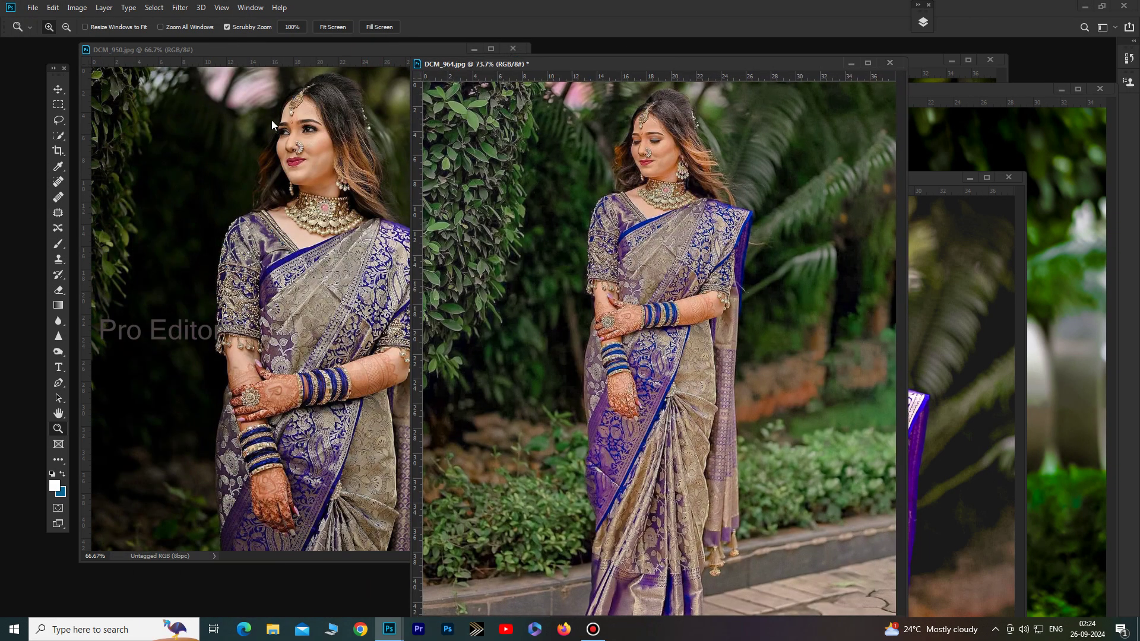
pyautogui.click(272, 125)
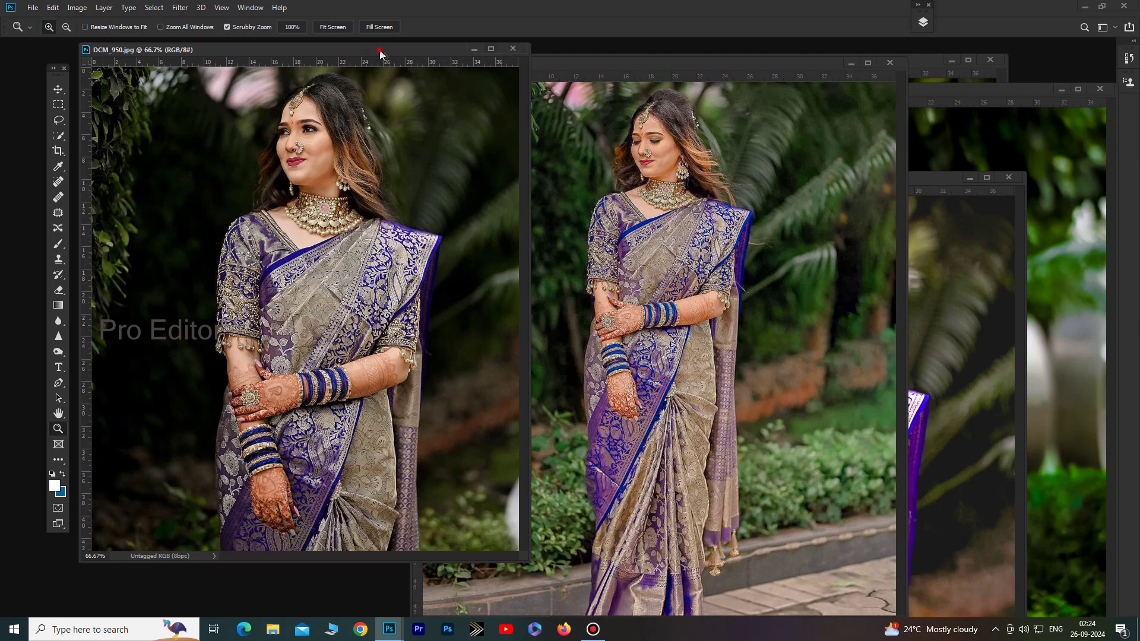
pyautogui.moveTo(383, 53); pyautogui.dragTo(447, 56)
pyautogui.click(181, 8)
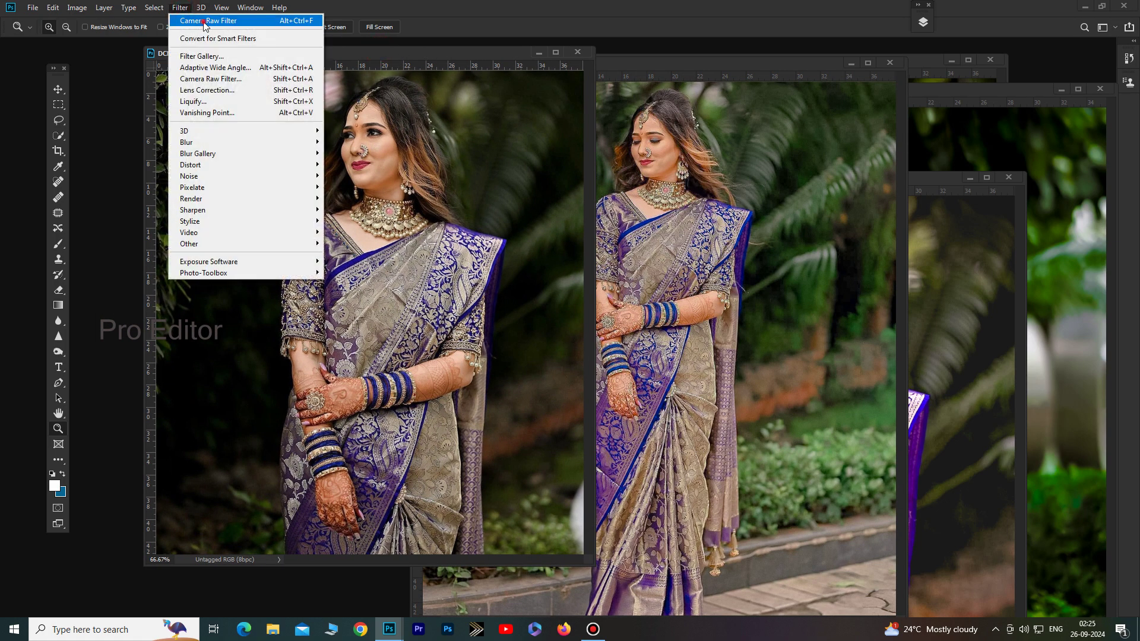
pyautogui.click(207, 21)
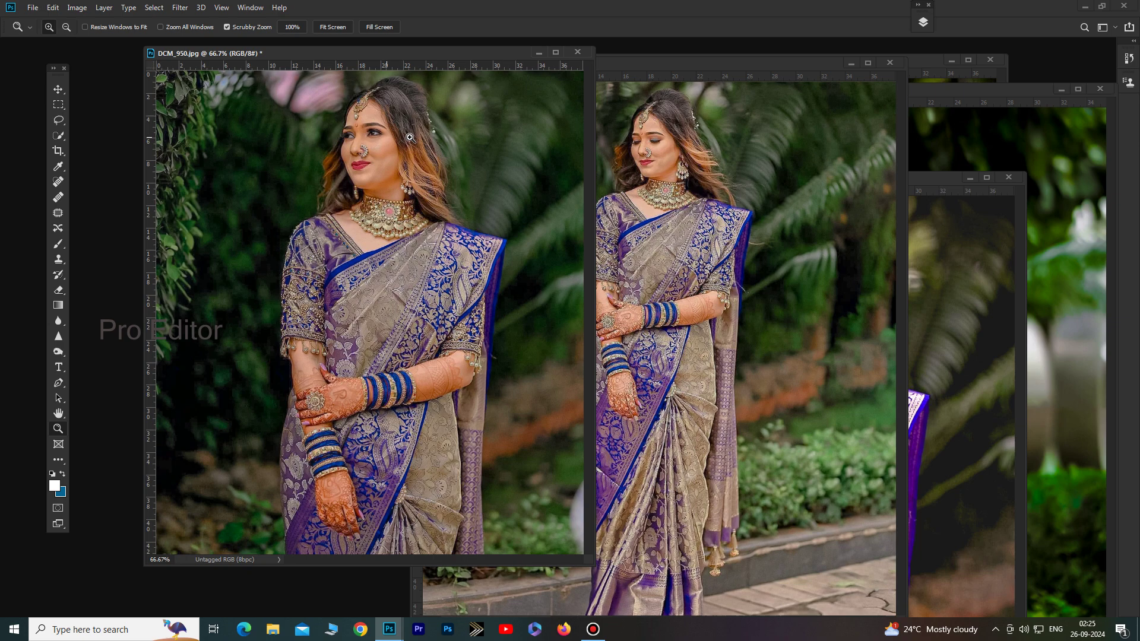
# - Open the Actions panel and place it over the image beside DCM_950.jpg
pyautogui.click(923, 22)
pyautogui.click(922, 22)
pyautogui.click(254, 7)
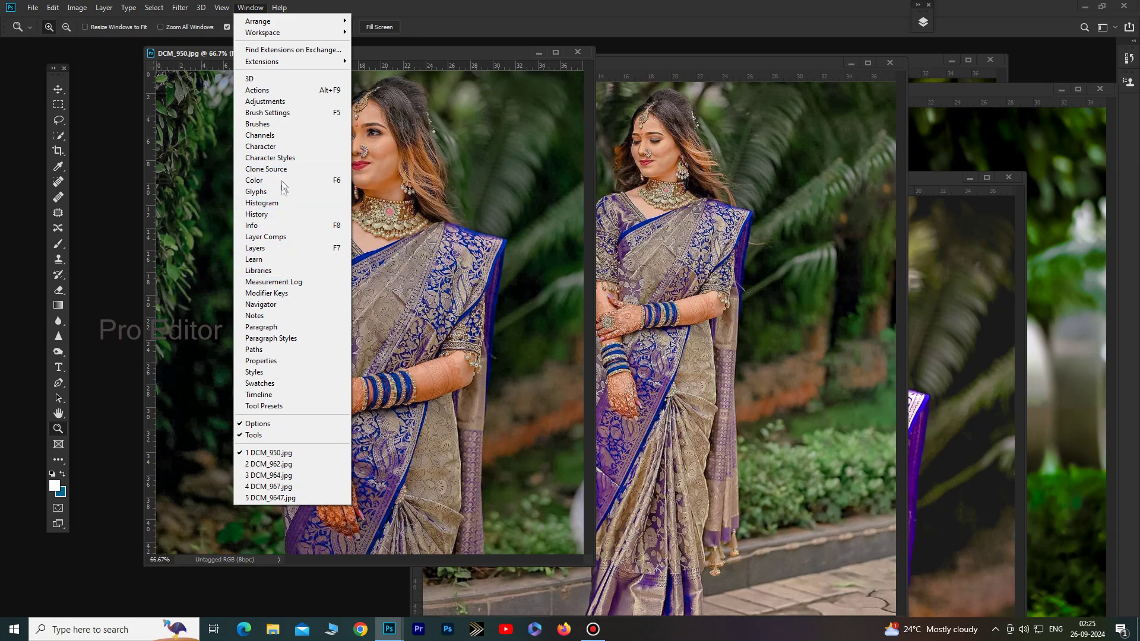
pyautogui.click(275, 92)
pyautogui.moveTo(988, 380); pyautogui.dragTo(815, 272)
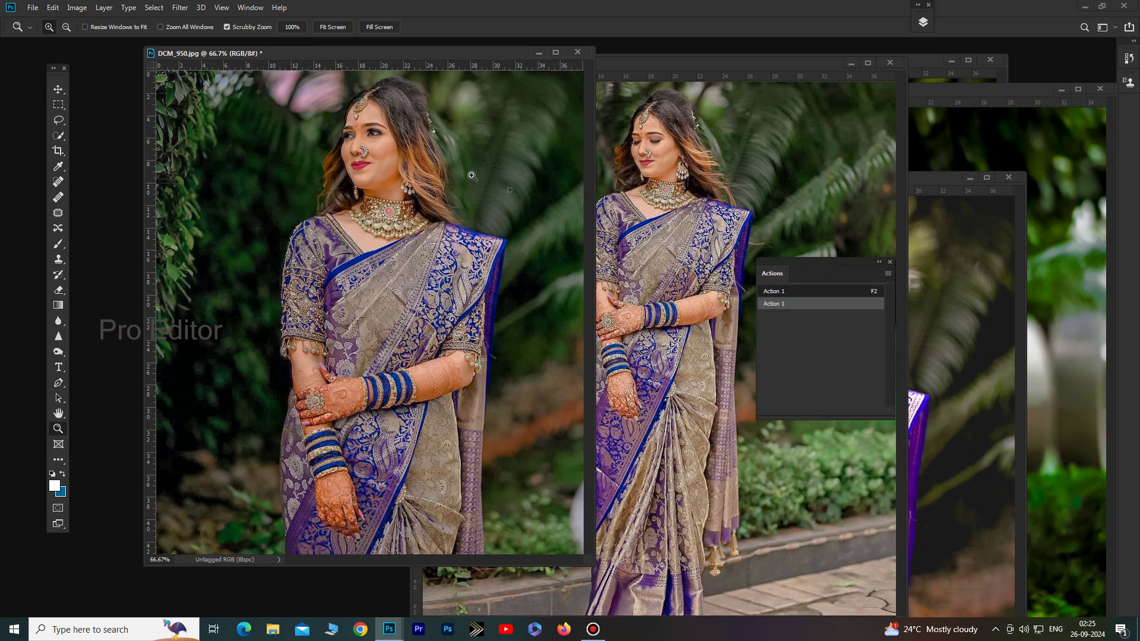
# - Examine the face in DCM_950.jpg up close and review the other graded portraits by shifting their windows aside one by one
pyautogui.click(415, 167)
pyautogui.moveTo(360, 115); pyautogui.dragTo(374, 228)
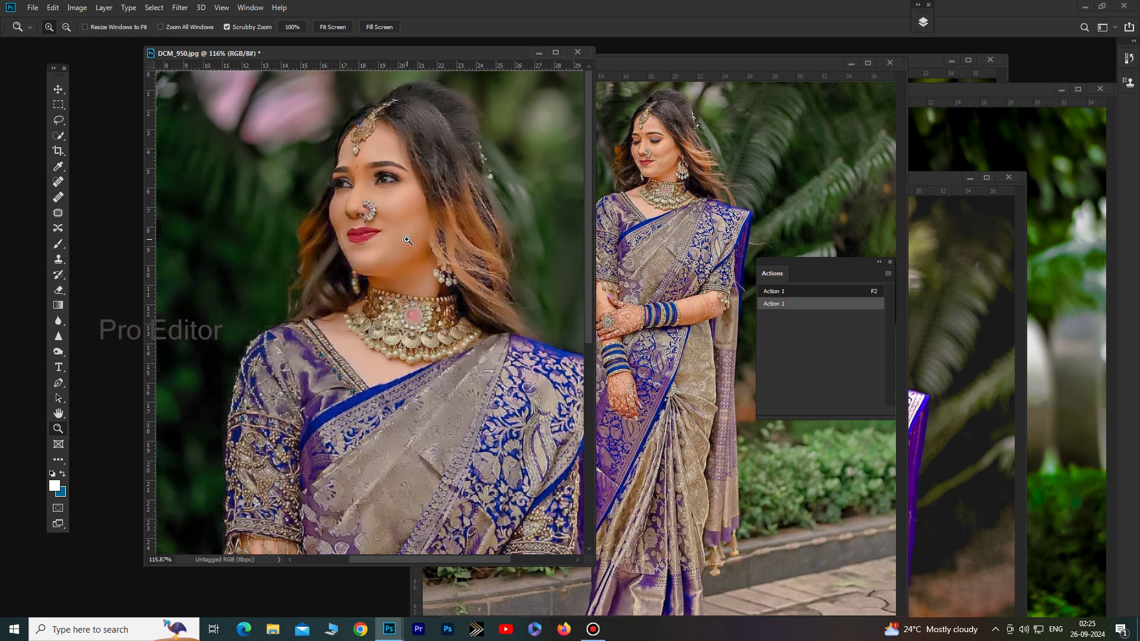
pyautogui.moveTo(487, 56); pyautogui.dragTo(288, 56)
pyautogui.click(686, 69)
pyautogui.moveTo(686, 69); pyautogui.dragTo(401, 71)
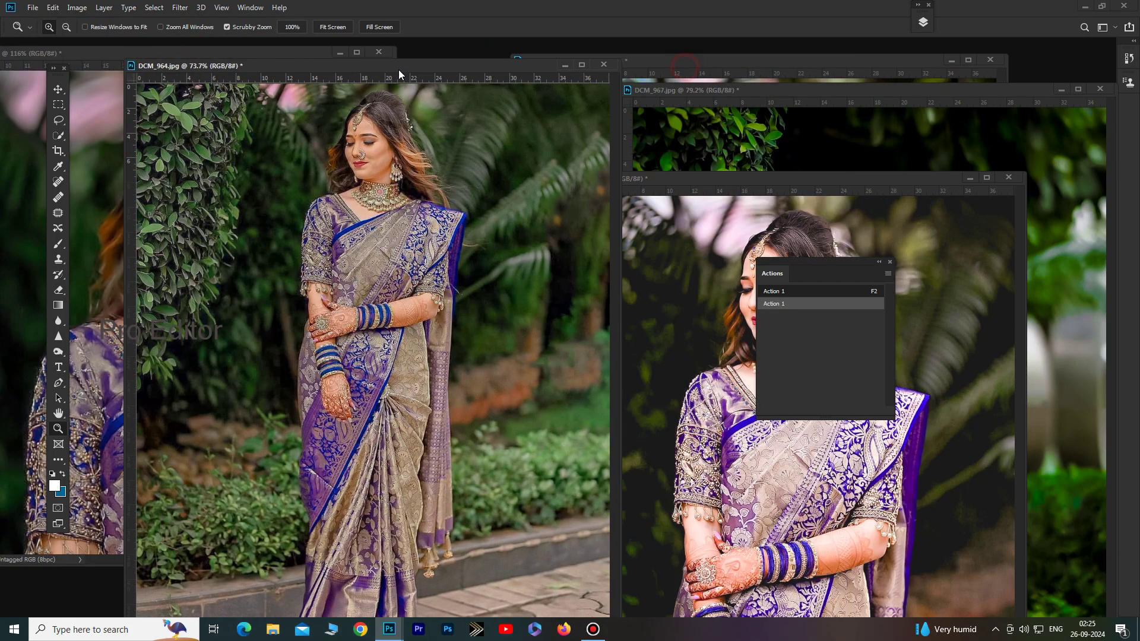
pyautogui.click(780, 178)
pyautogui.moveTo(780, 178); pyautogui.dragTo(412, 144)
pyautogui.click(803, 100)
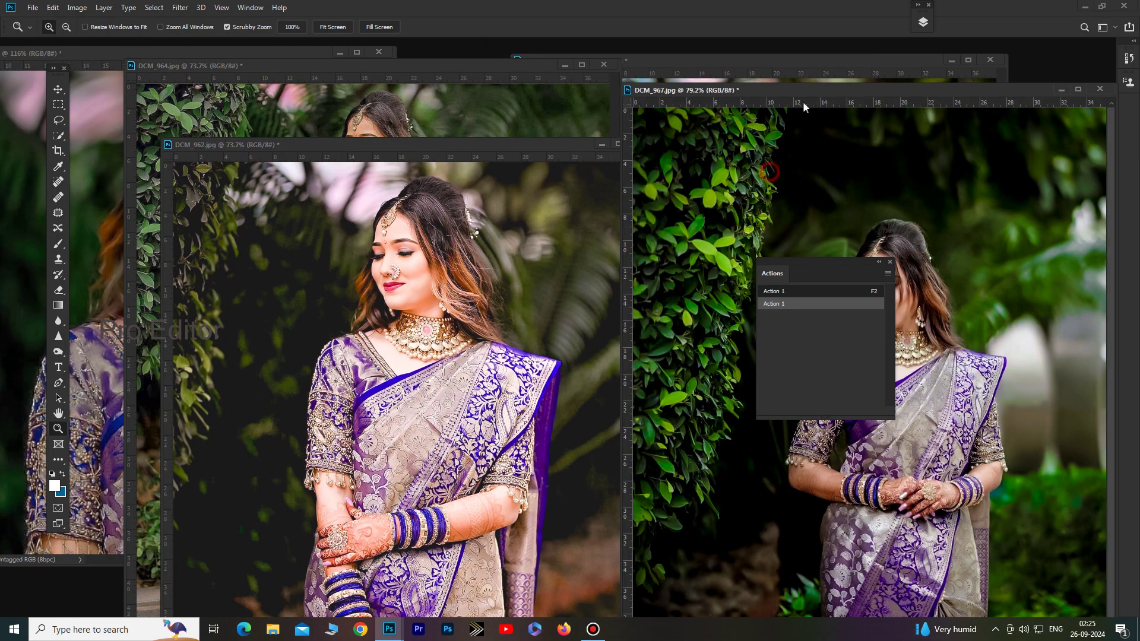
pyautogui.moveTo(802, 99); pyautogui.dragTo(412, 101)
pyautogui.click(797, 59)
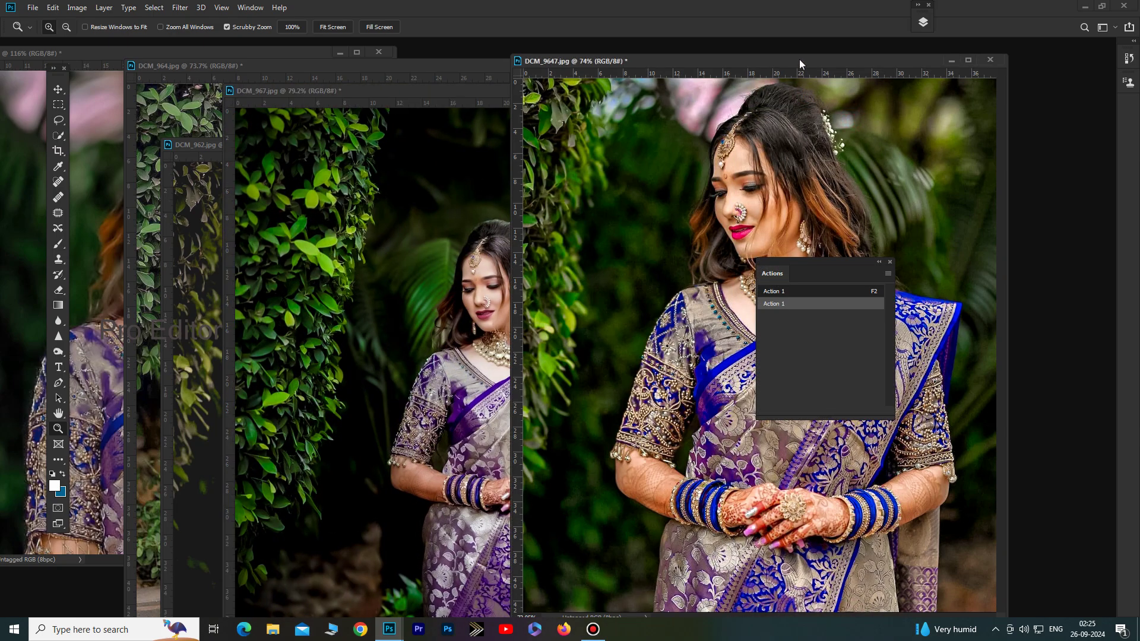
pyautogui.moveTo(797, 59); pyautogui.dragTo(454, 76)
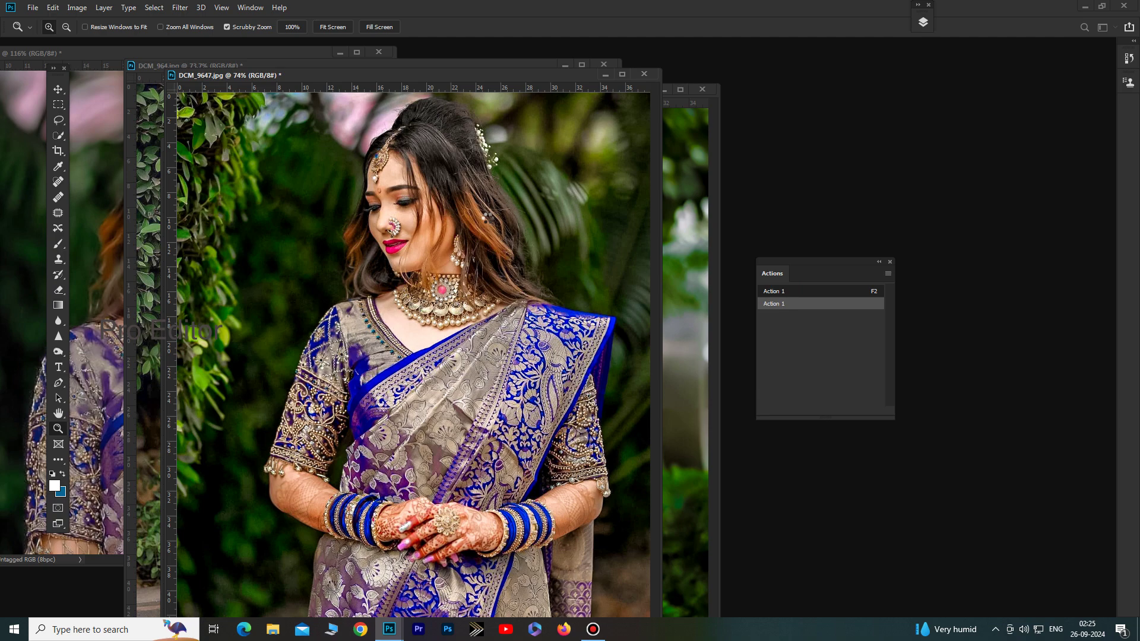
# - Close the Actions panel and tile all open images vertically
pyautogui.rightClick(487, 218)
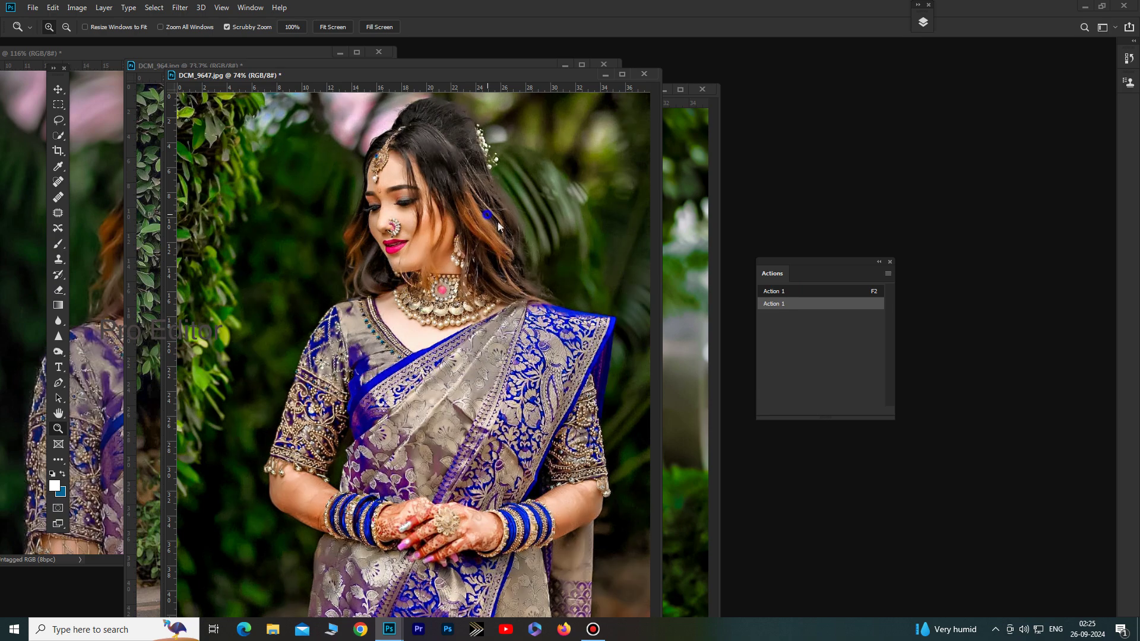
pyautogui.click(513, 228)
pyautogui.click(890, 261)
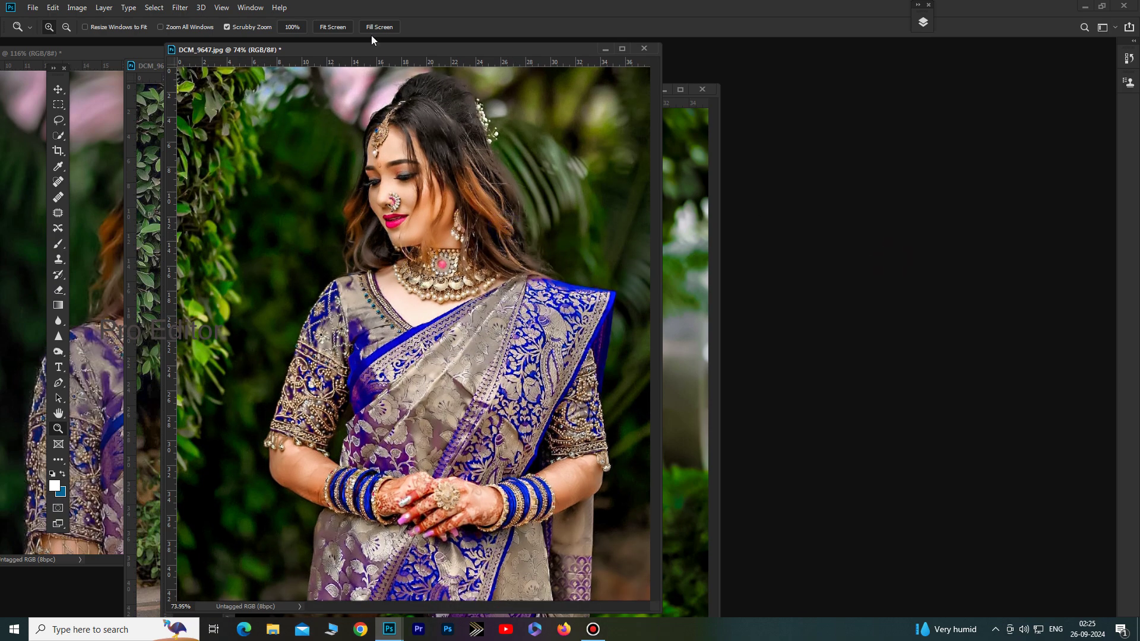
pyautogui.click(259, 8)
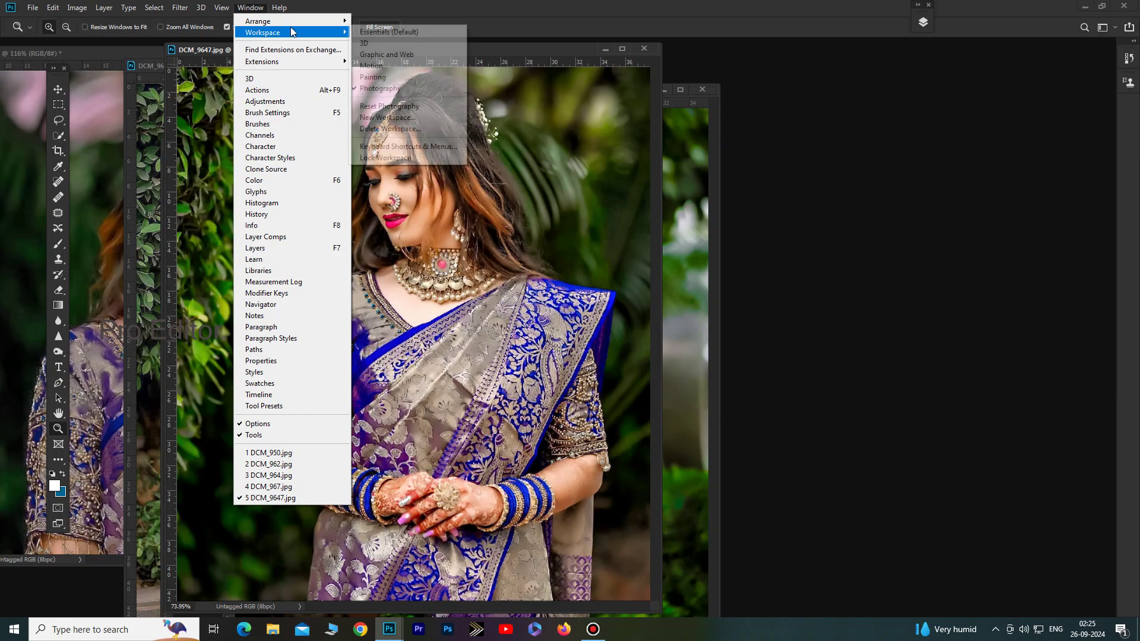
pyautogui.moveTo(290, 21)
pyautogui.click(377, 23)
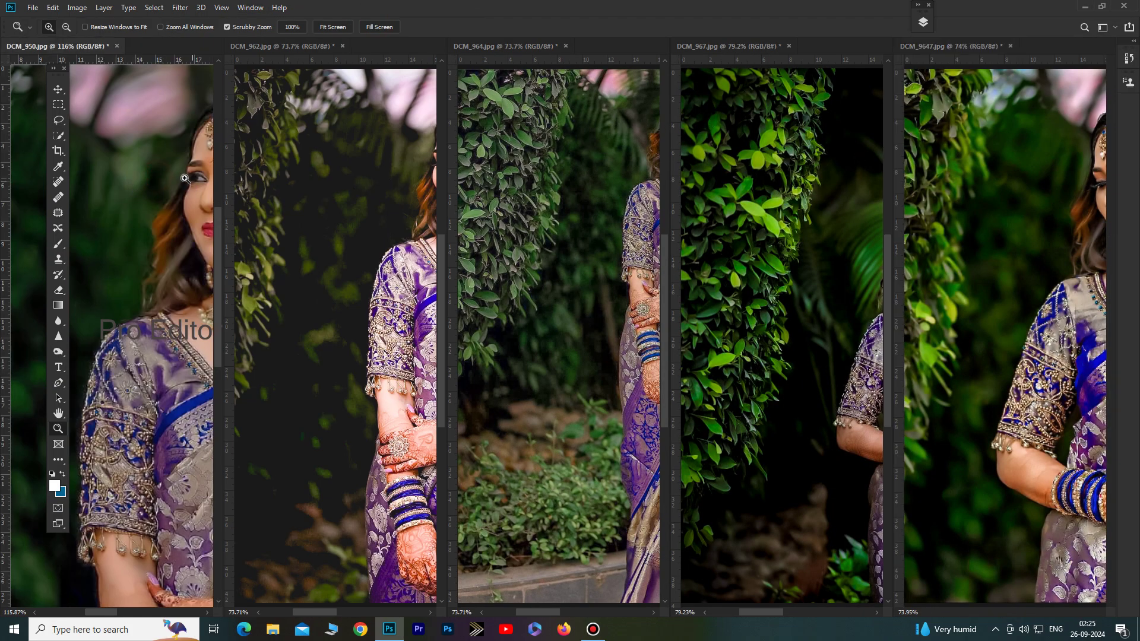
# - Fit each of the five tiled portraits on screen for a side-by-side comparison
pyautogui.scroll(-5, 181, 179)
pyautogui.rightClick(190, 191)
pyautogui.click(190, 191)
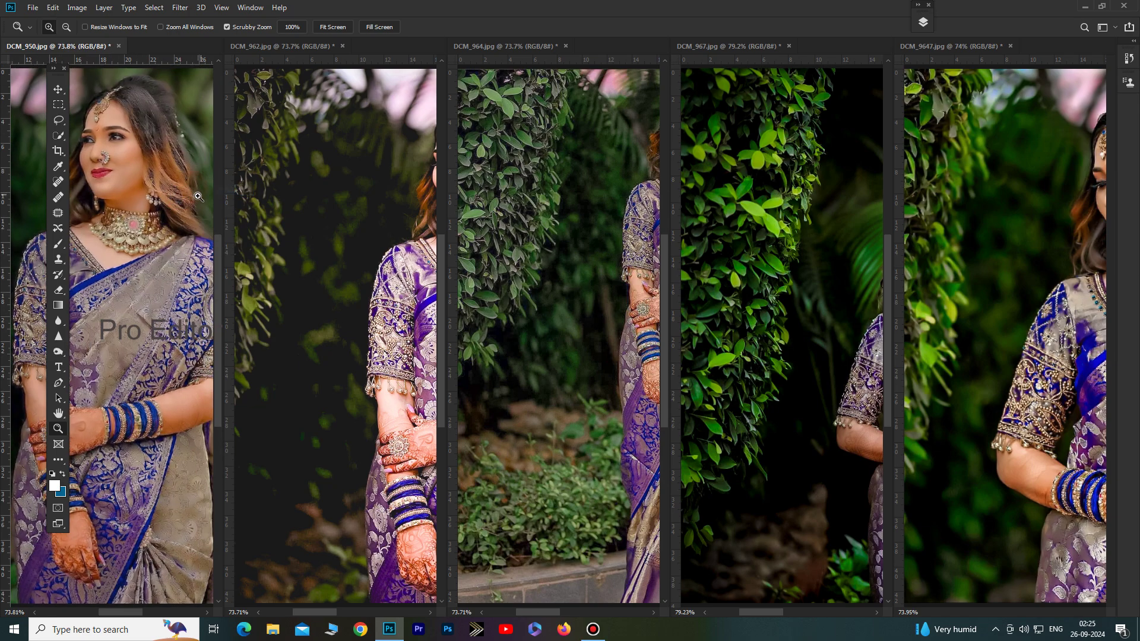
pyautogui.click(357, 204)
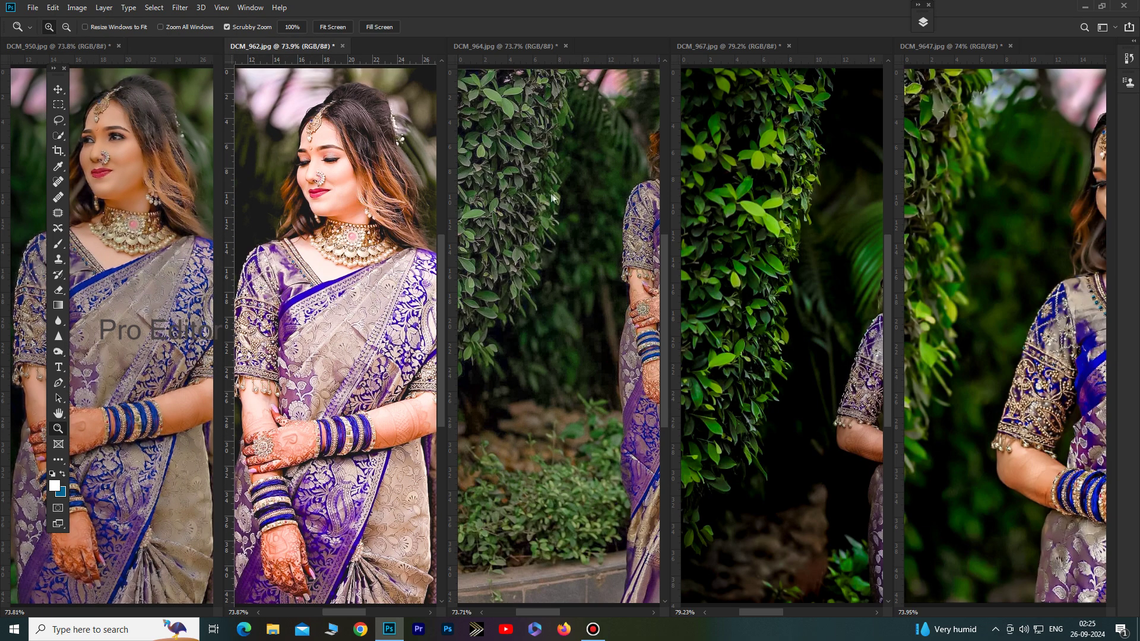
pyautogui.click(553, 198)
pyautogui.rightClick(759, 198)
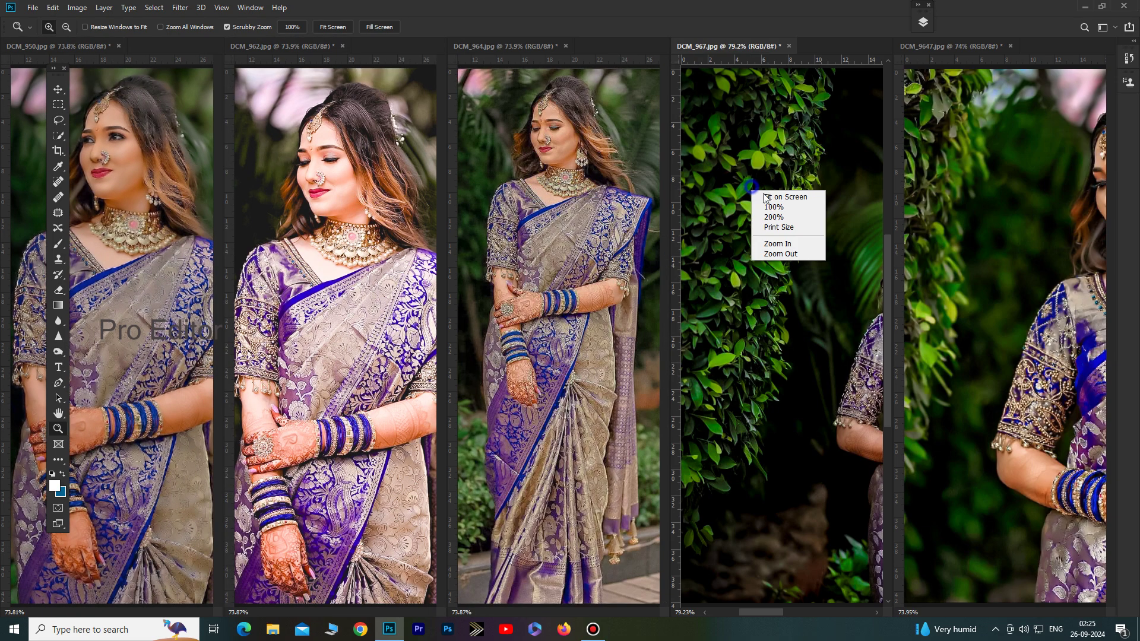
pyautogui.click(763, 199)
pyautogui.rightClick(999, 195)
pyautogui.click(999, 194)
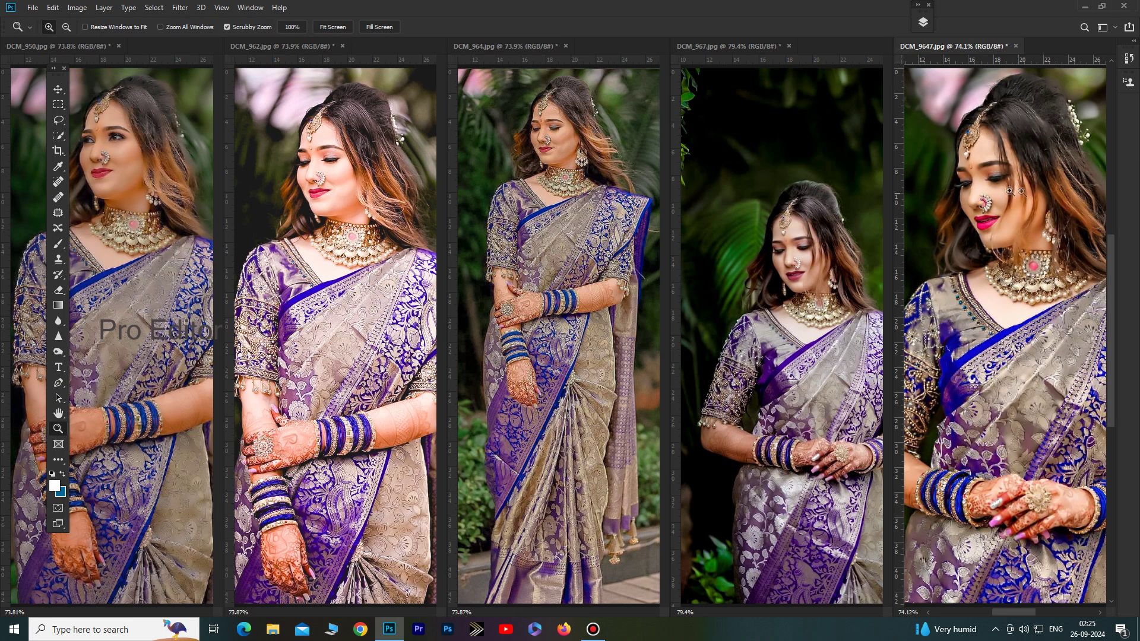
# - Switch the toolbox to two columns and move it out of the way below the DCM_950.jpg portrait
pyautogui.click(54, 69)
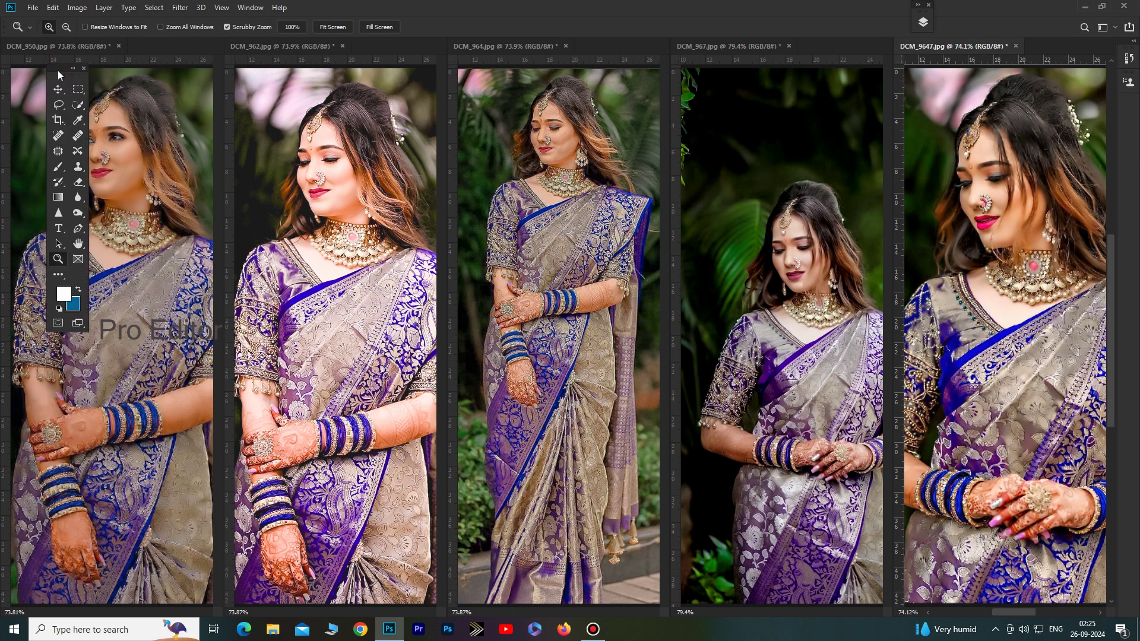
pyautogui.moveTo(57, 69); pyautogui.dragTo(155, 590)
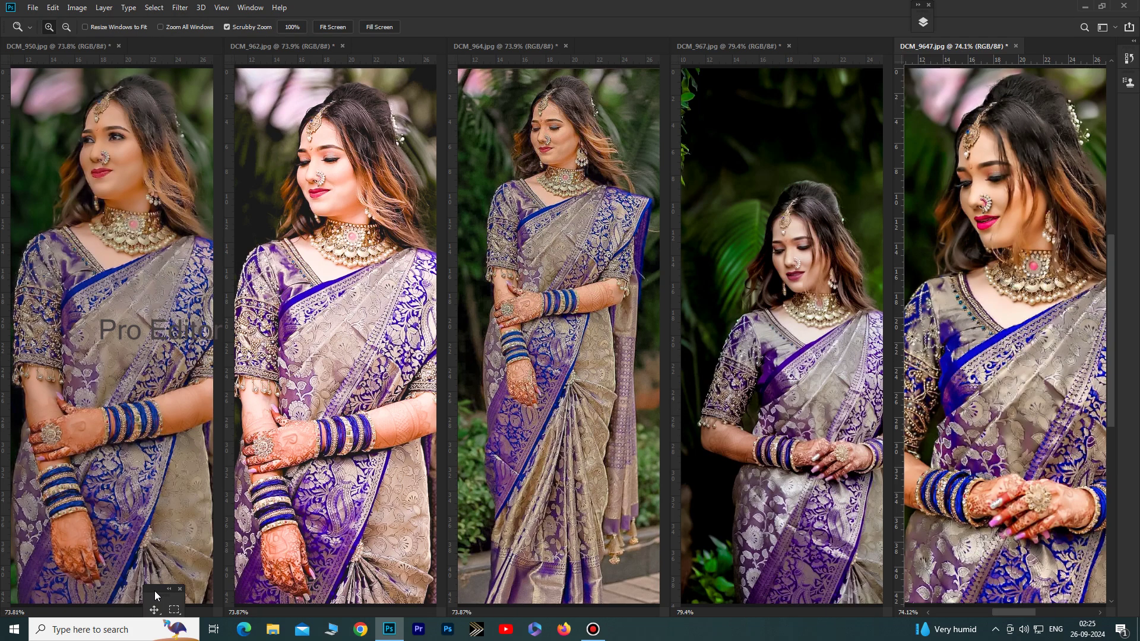